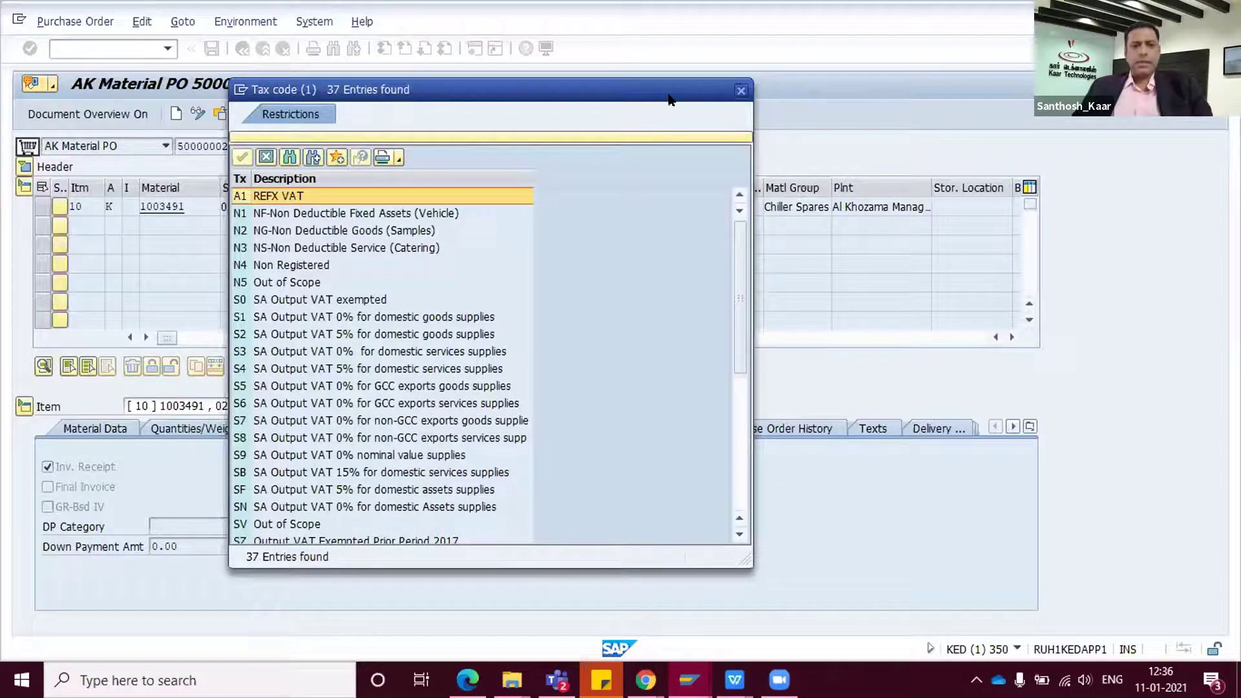
- Review the input VAT codes from V0 to V3 in the tax code list, and close the list
left_click_drag(670, 98, 964, 99)
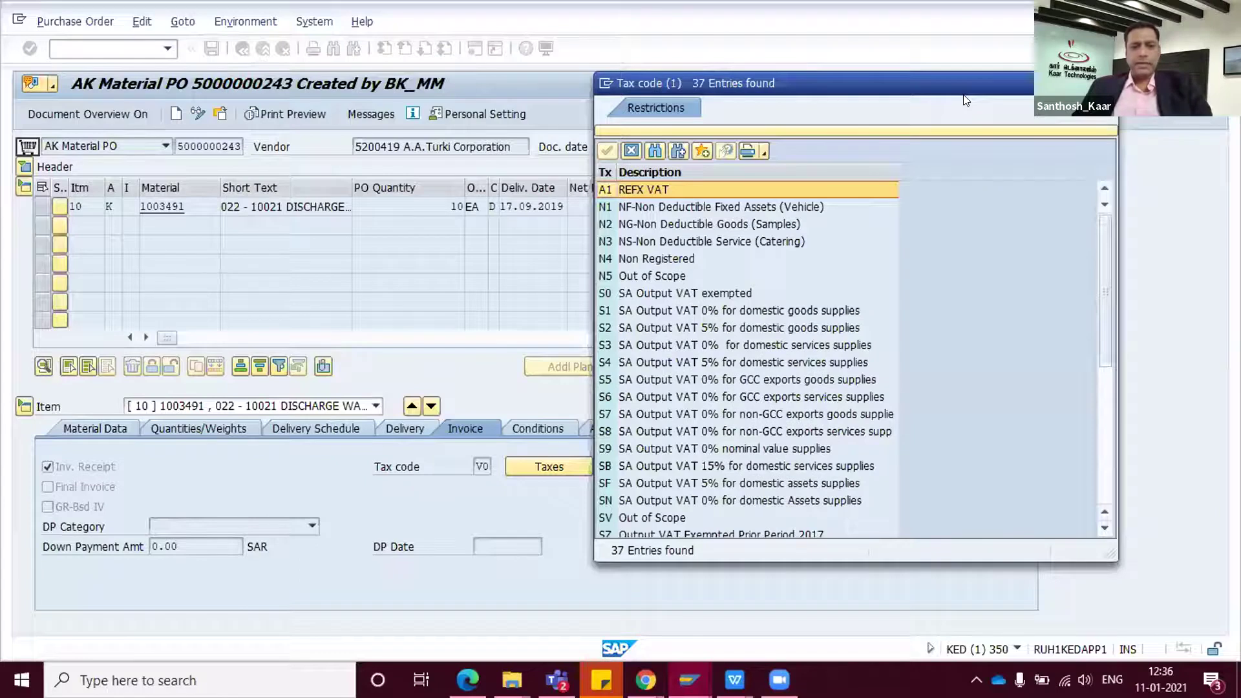
left_click_drag(1103, 265, 1107, 416)
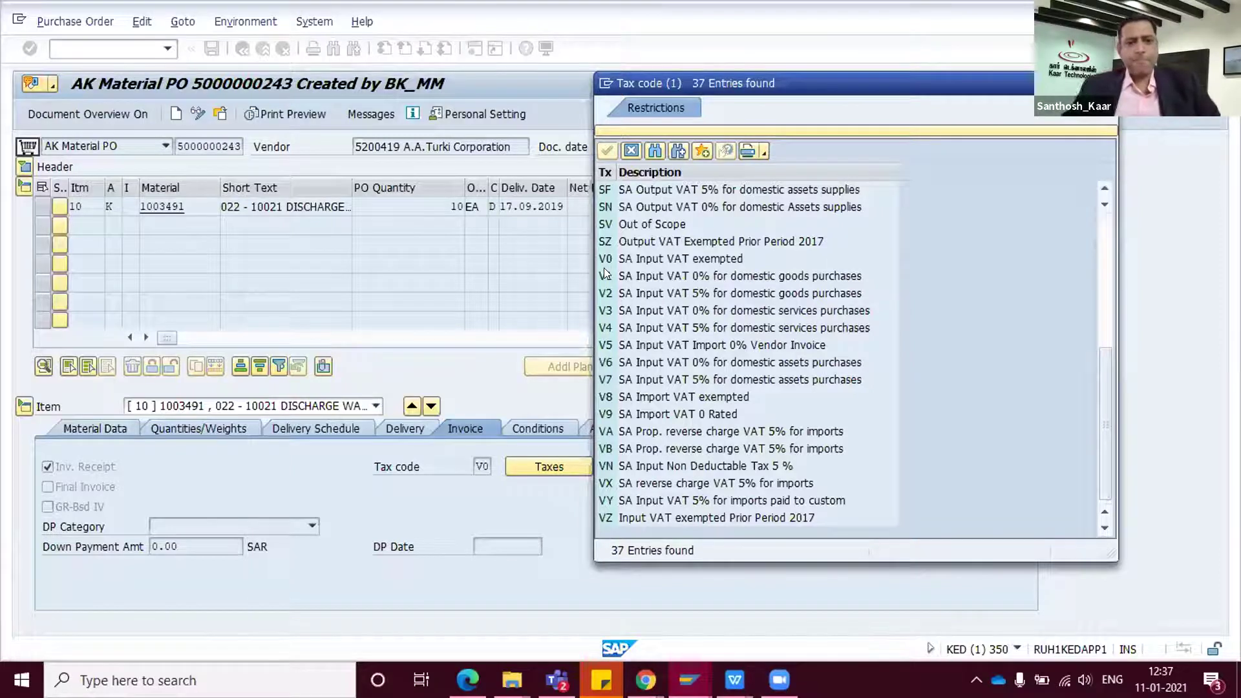
left_click(702, 258)
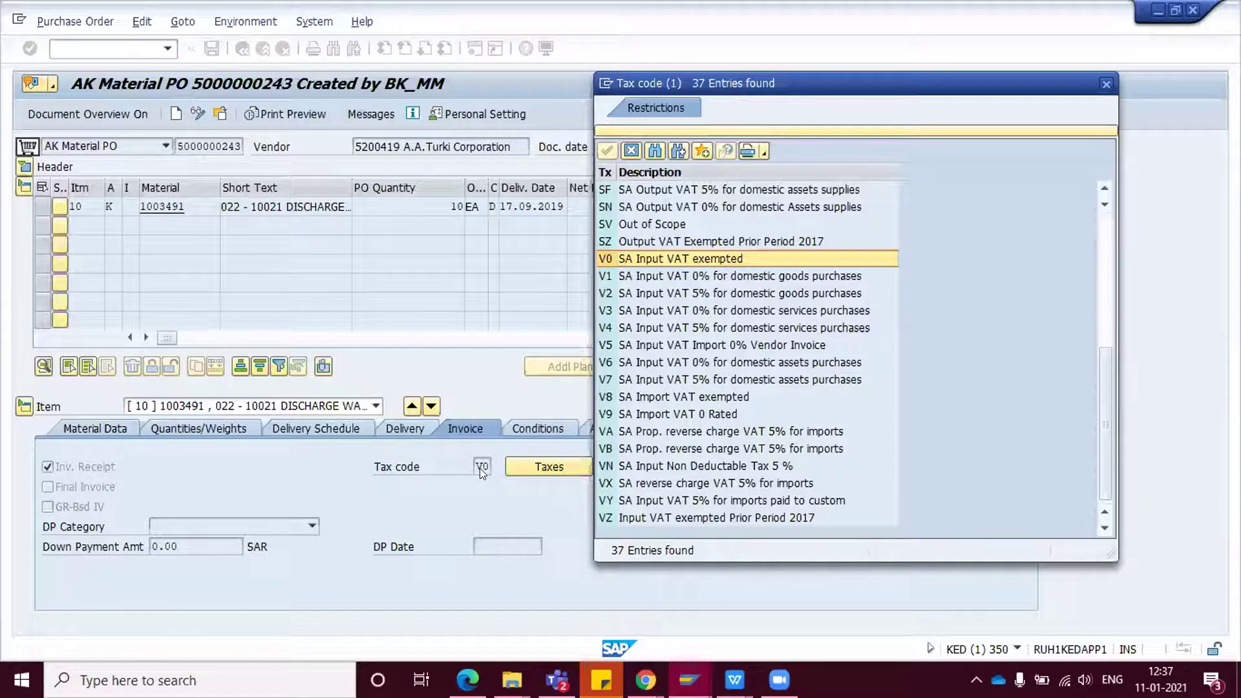
left_click(692, 269)
left_click(690, 259)
key("Down")
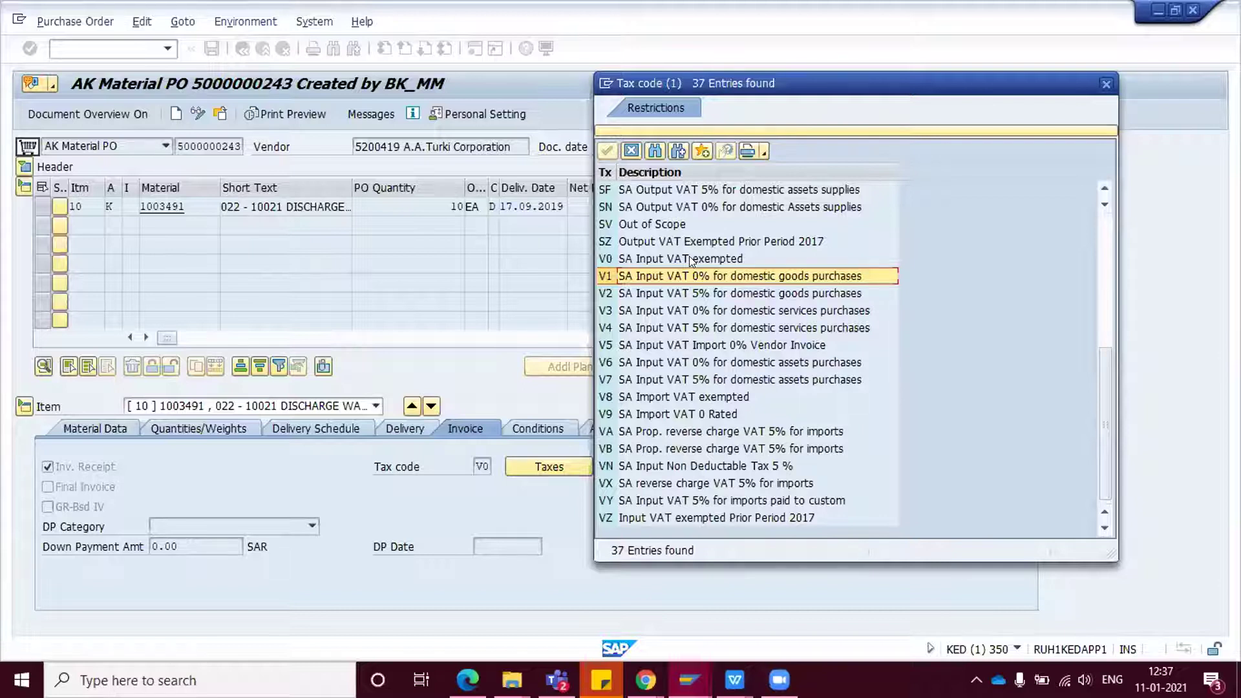
key("Down")
key("Down")
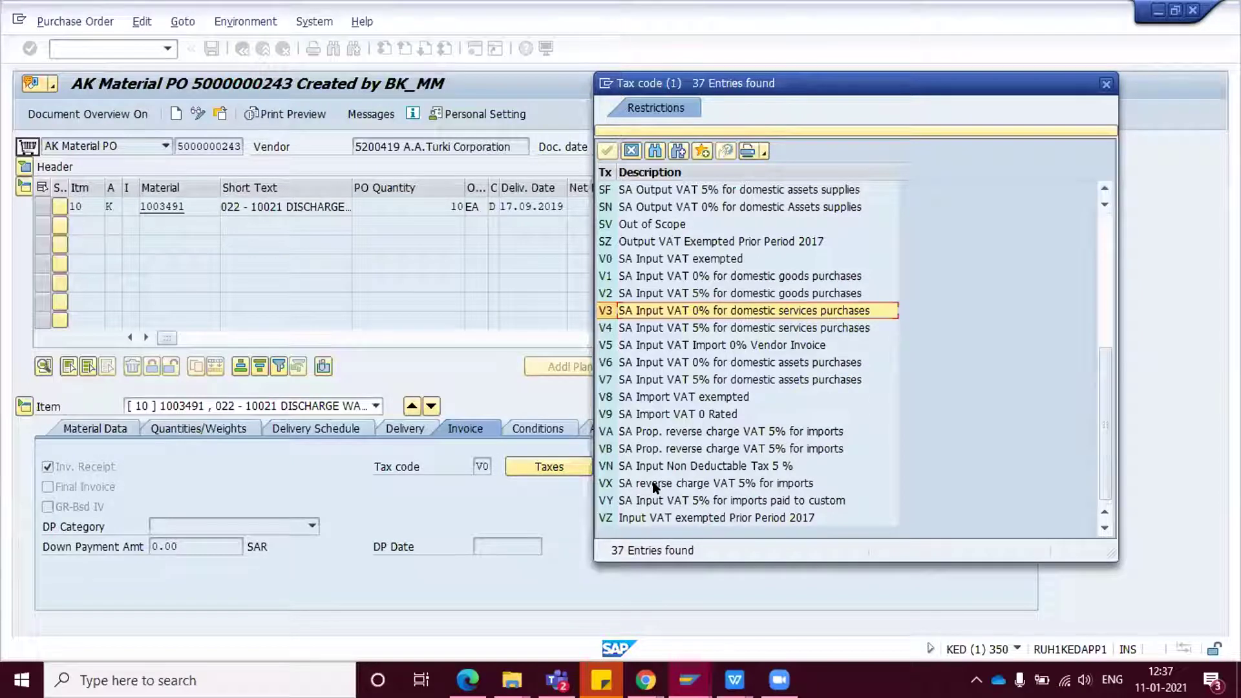
left_click(713, 295)
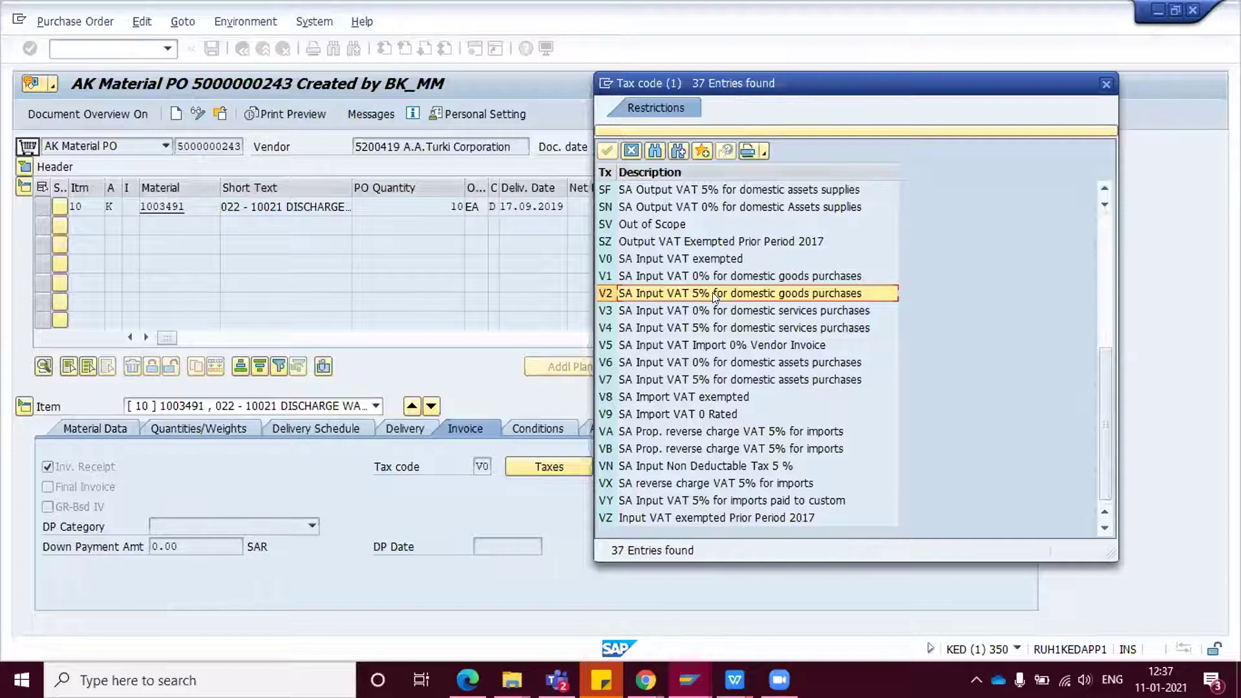
left_click(698, 312)
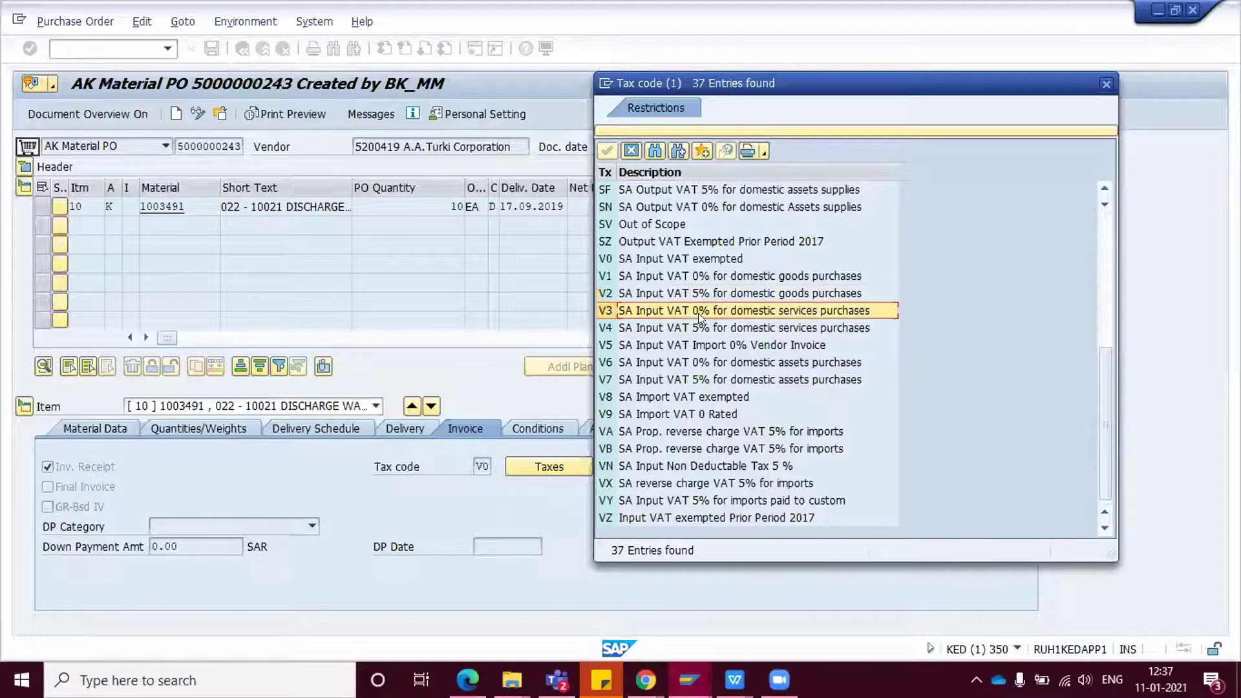
left_click(1107, 83)
- Show the pricing conditions of purchase order item 10 and locate the JEXS "Taxes on the PO" condition
left_click(544, 423)
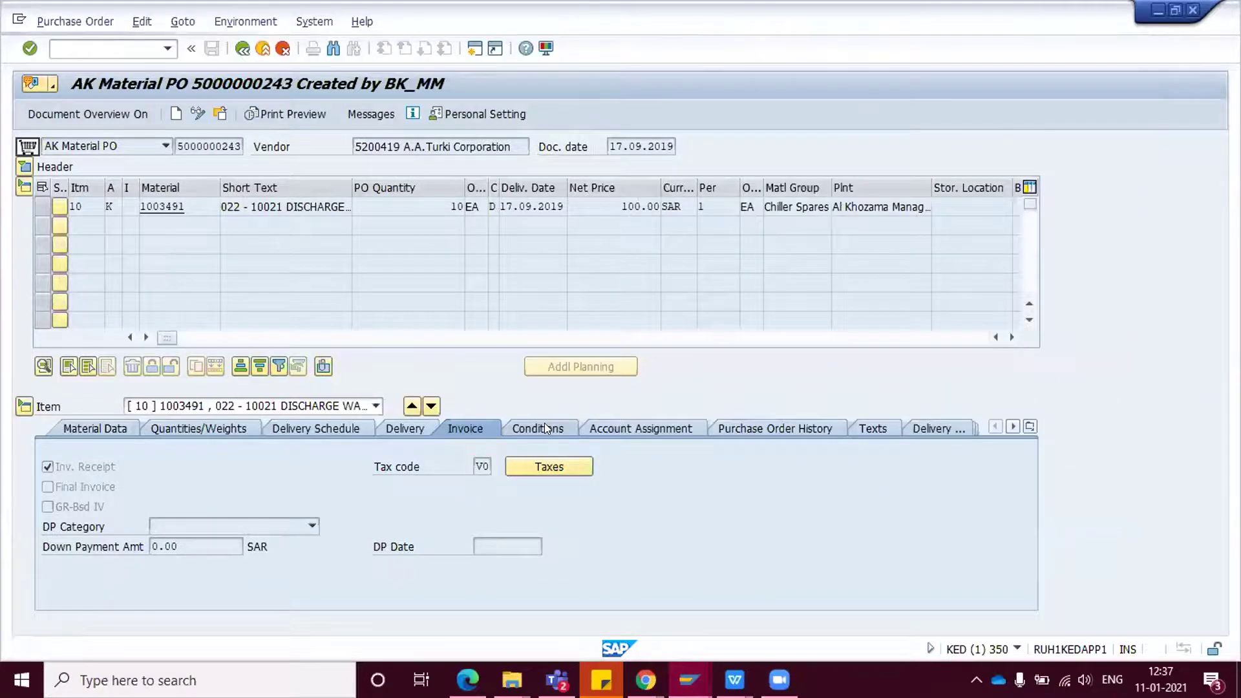
left_click(200, 459)
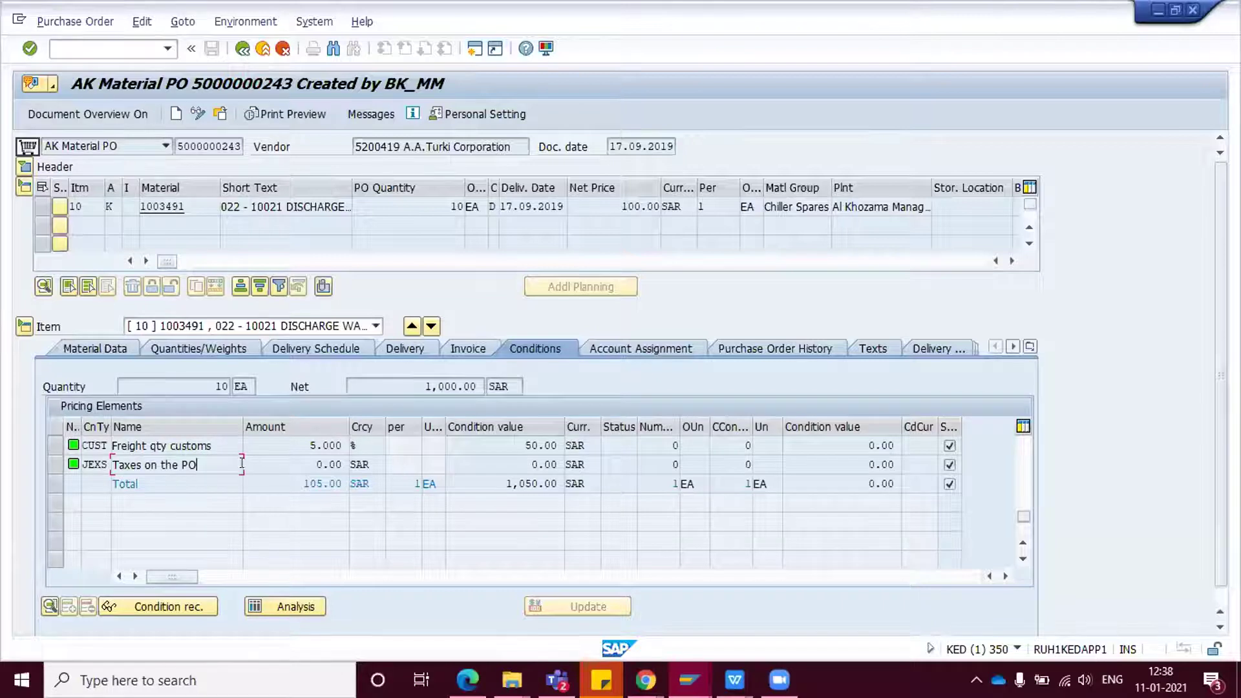
left_click(1023, 545)
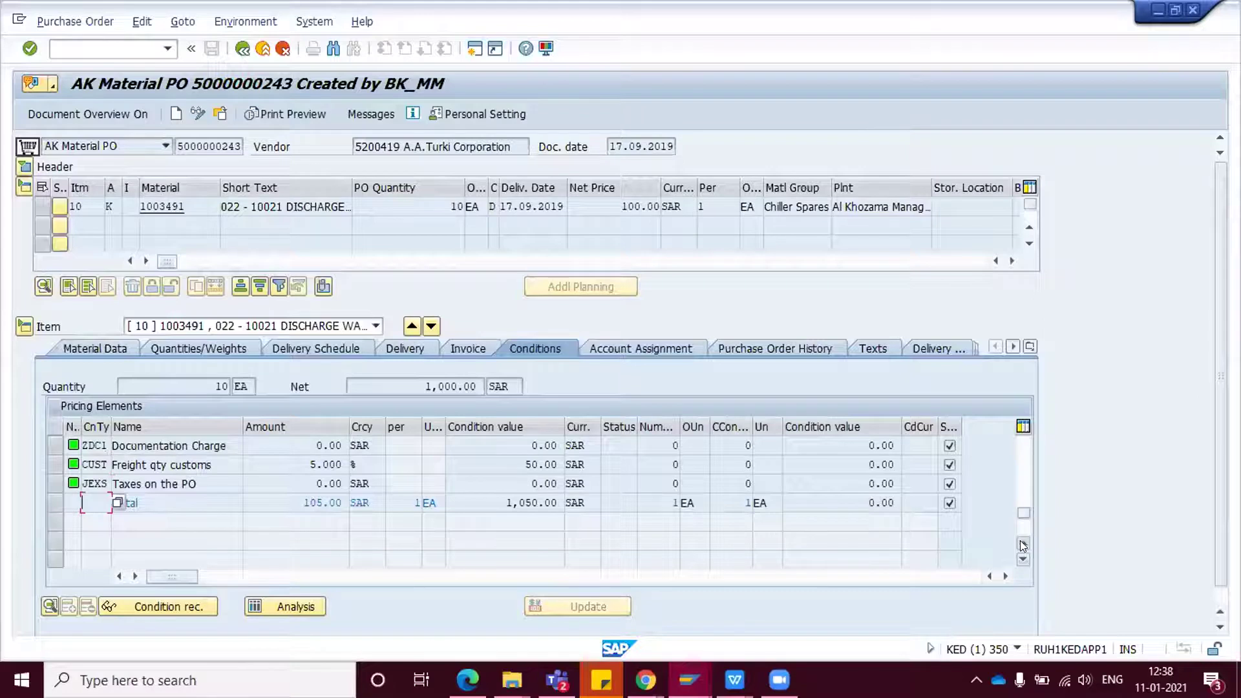
left_click(1023, 545)
left_click(291, 500)
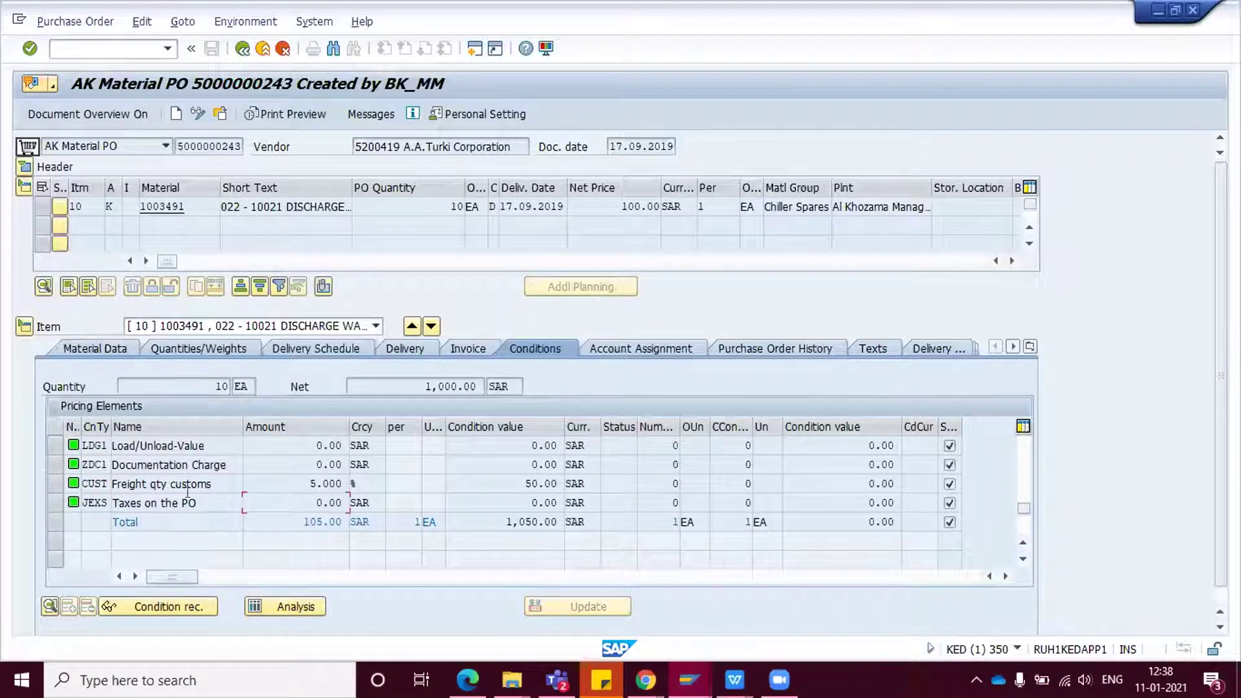
left_click(95, 502)
double_click(95, 501)
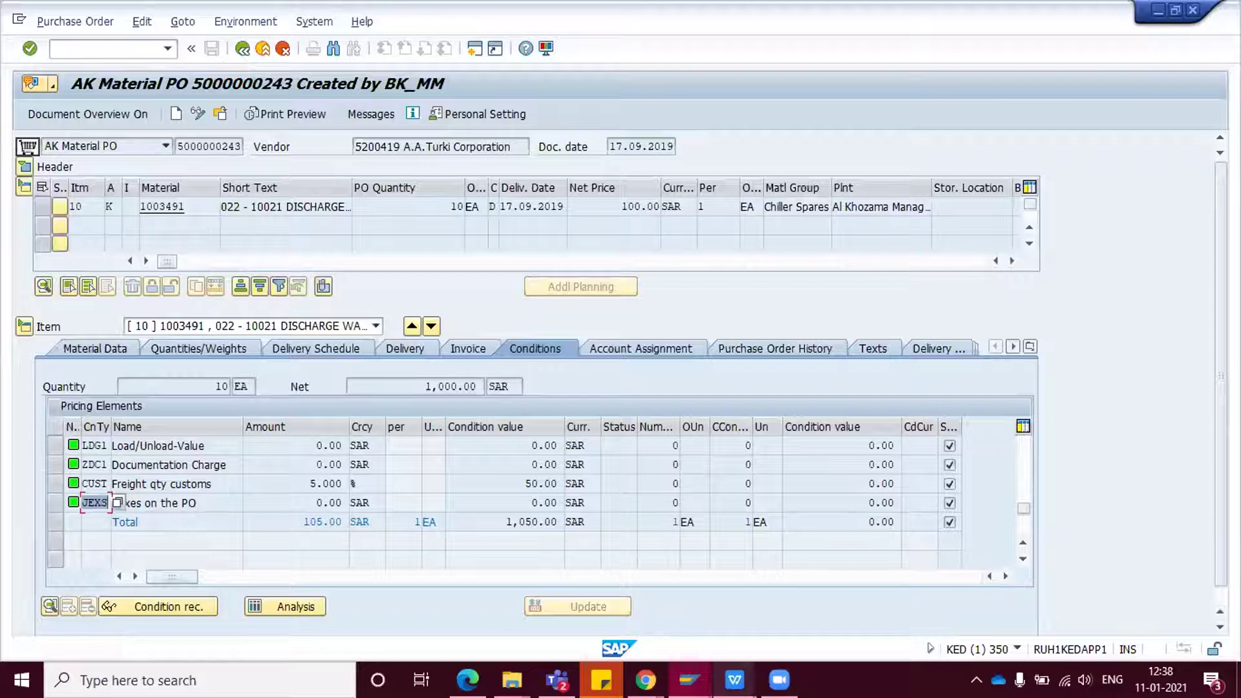
- Switch to the PO form_vat webinar edited PDF in WPS Office and examine both VAT number fields and the item's VAT %
mouse_move(734, 680)
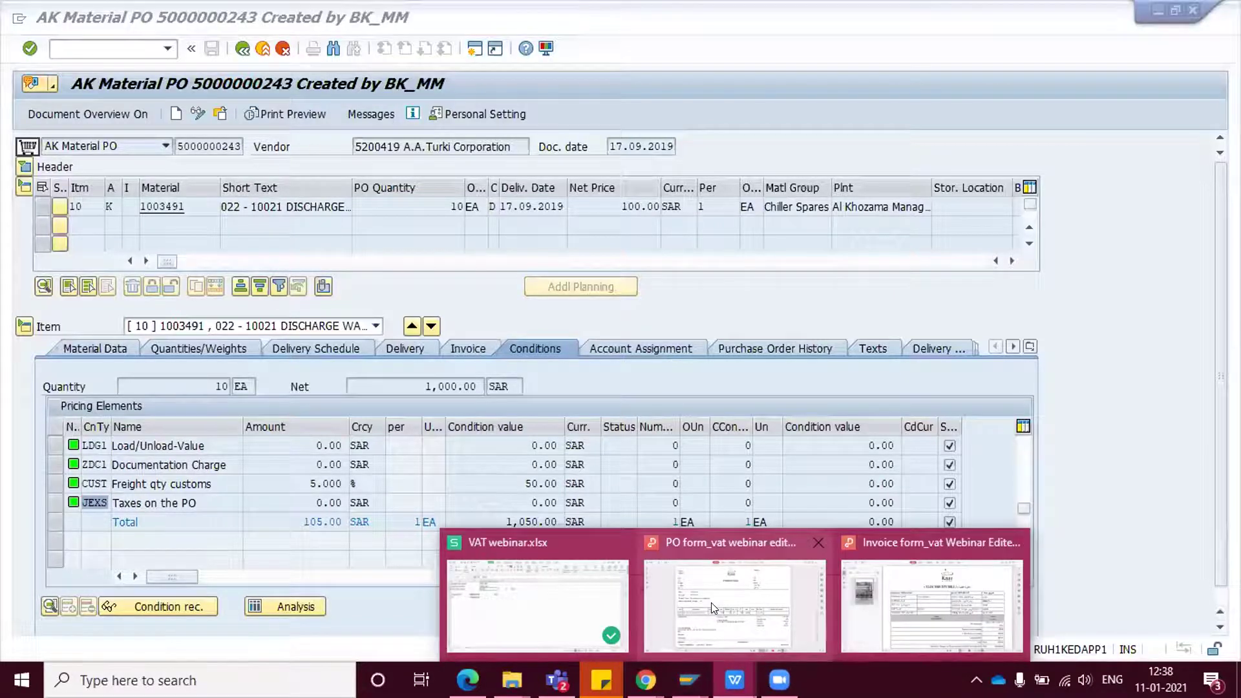
left_click(711, 602)
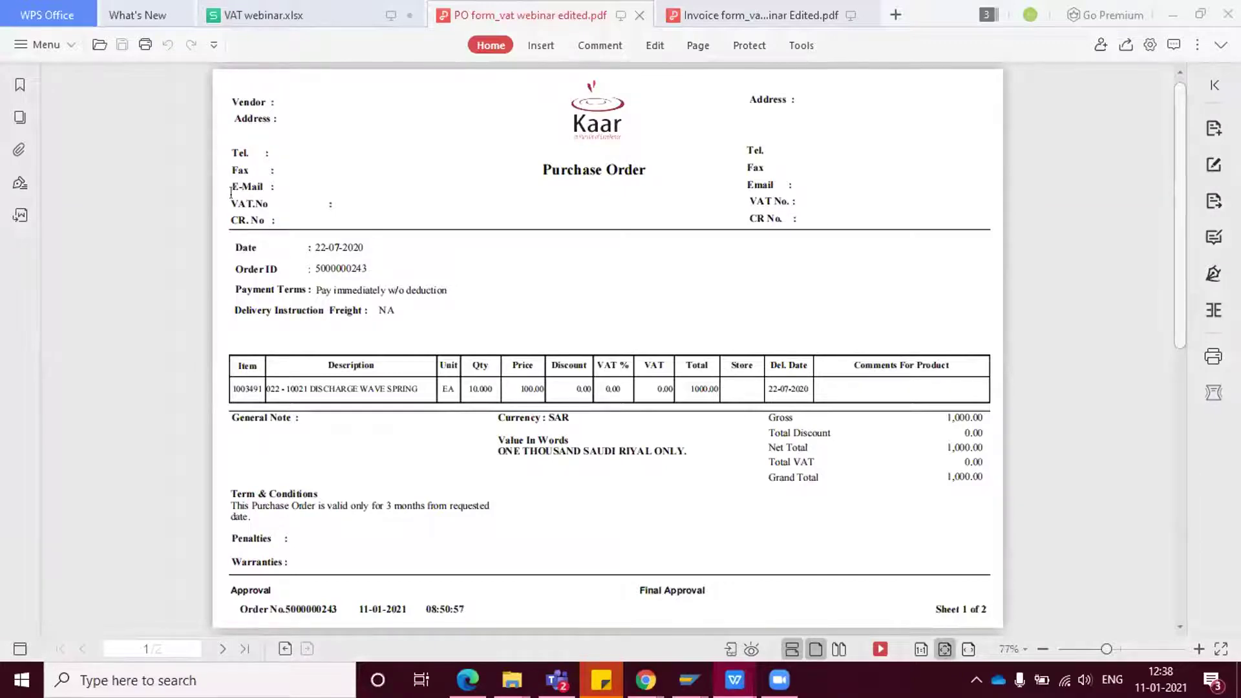
left_click_drag(223, 197, 268, 210)
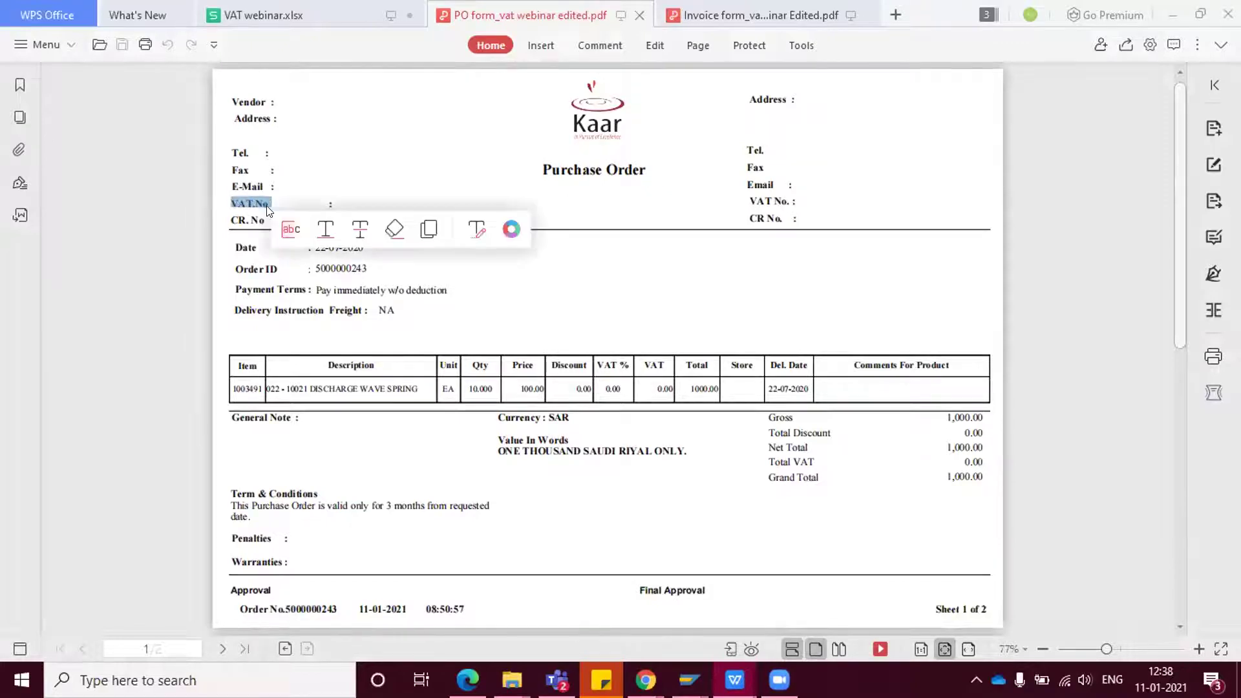
left_click(740, 198)
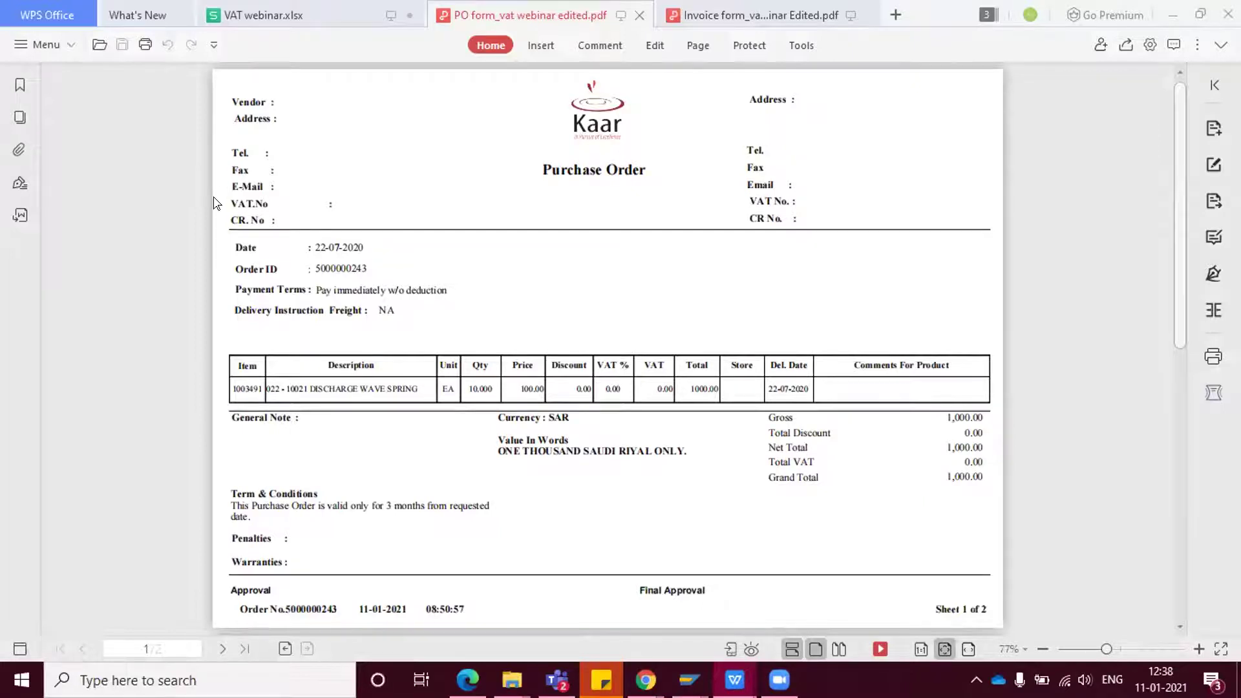
left_click_drag(227, 199, 264, 202)
left_click(505, 325)
left_click_drag(744, 188, 788, 201)
left_click(683, 259)
left_click_drag(620, 380, 600, 379)
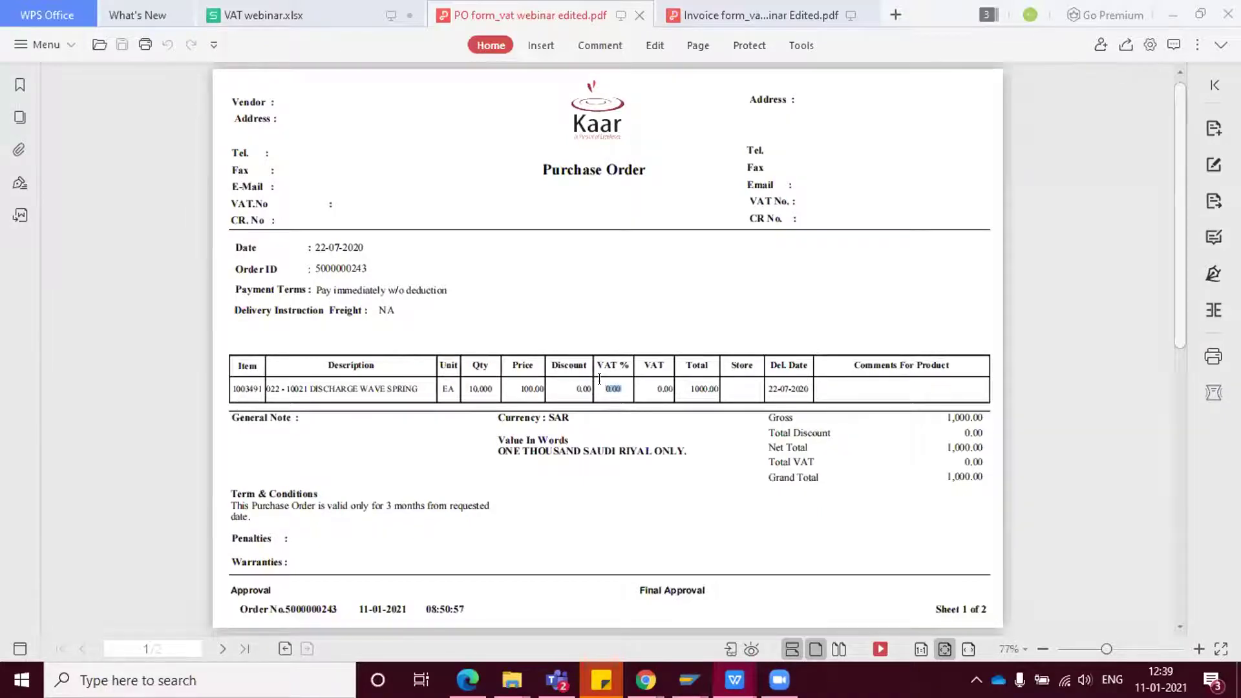
left_click(683, 435)
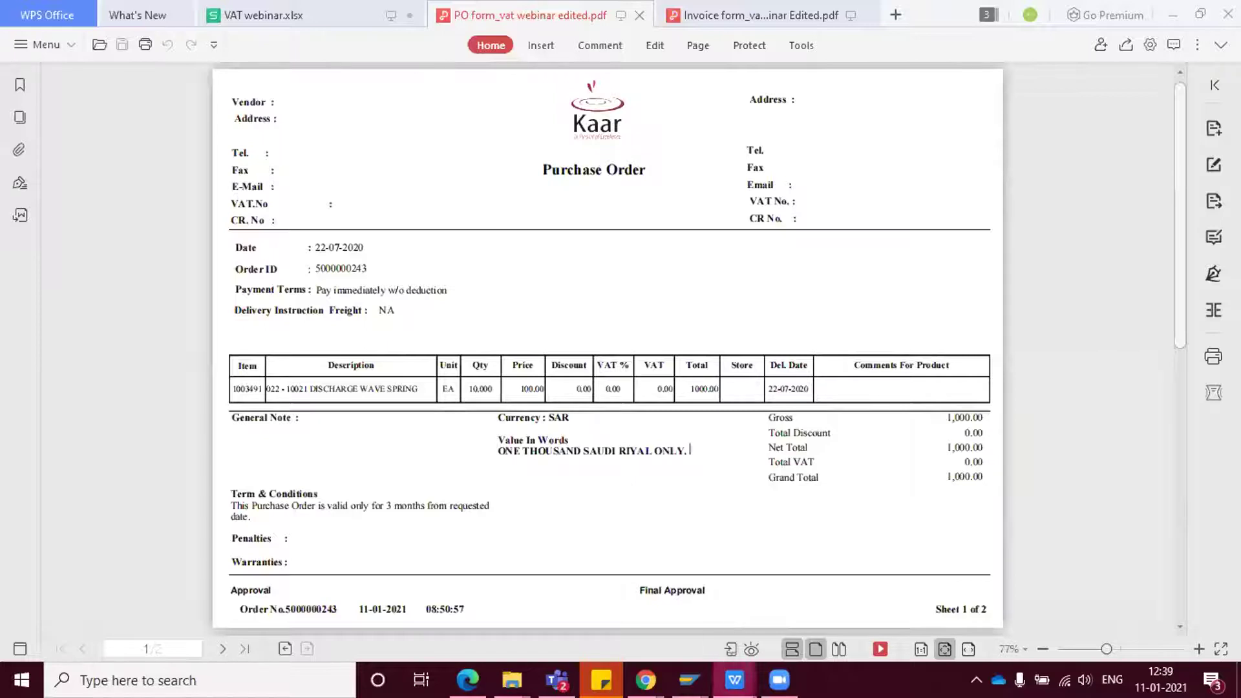
- Switch to the MM-VAT Report in SAP and set the posting date range to 01.01.2018 through 31.12.2018
mouse_move(690, 680)
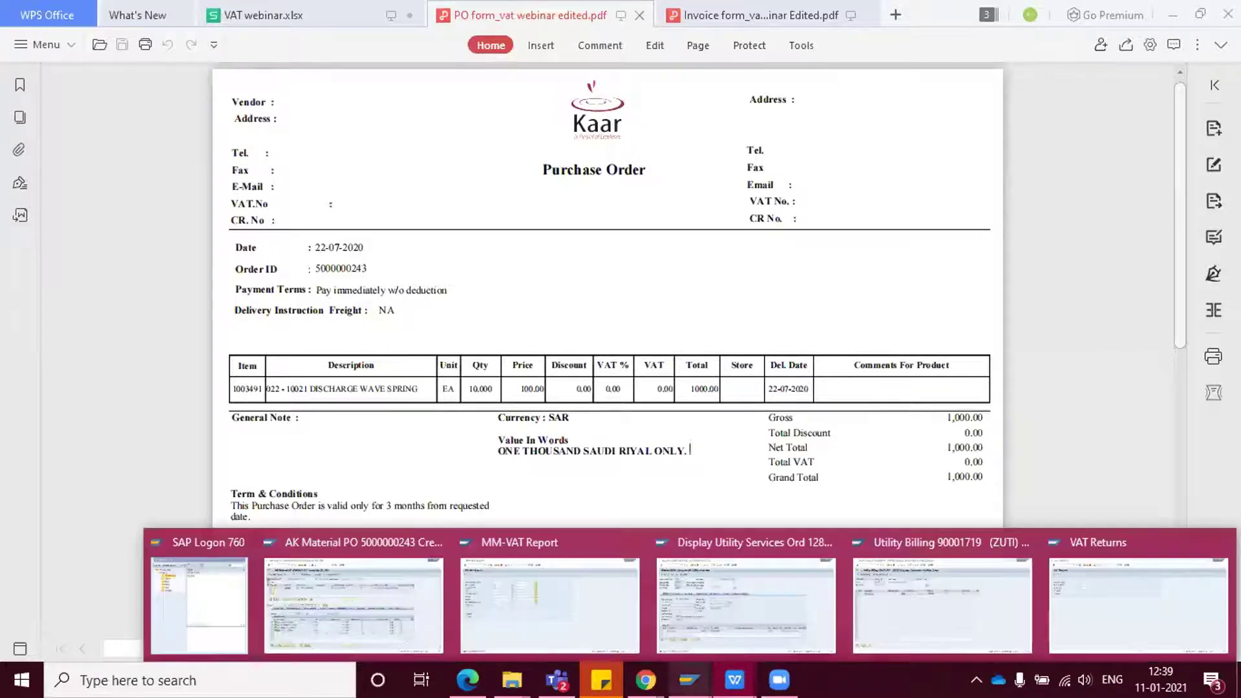
left_click(581, 606)
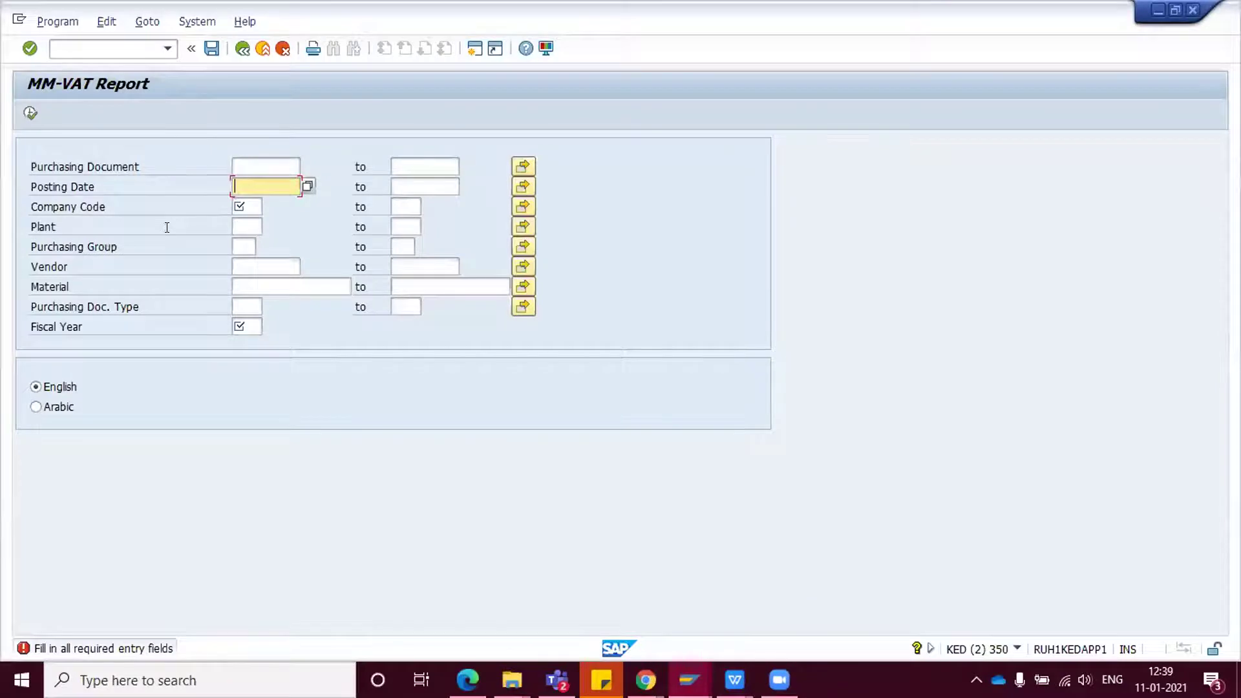
left_click(262, 186)
key("Return")
key("Tab")
key("Down")
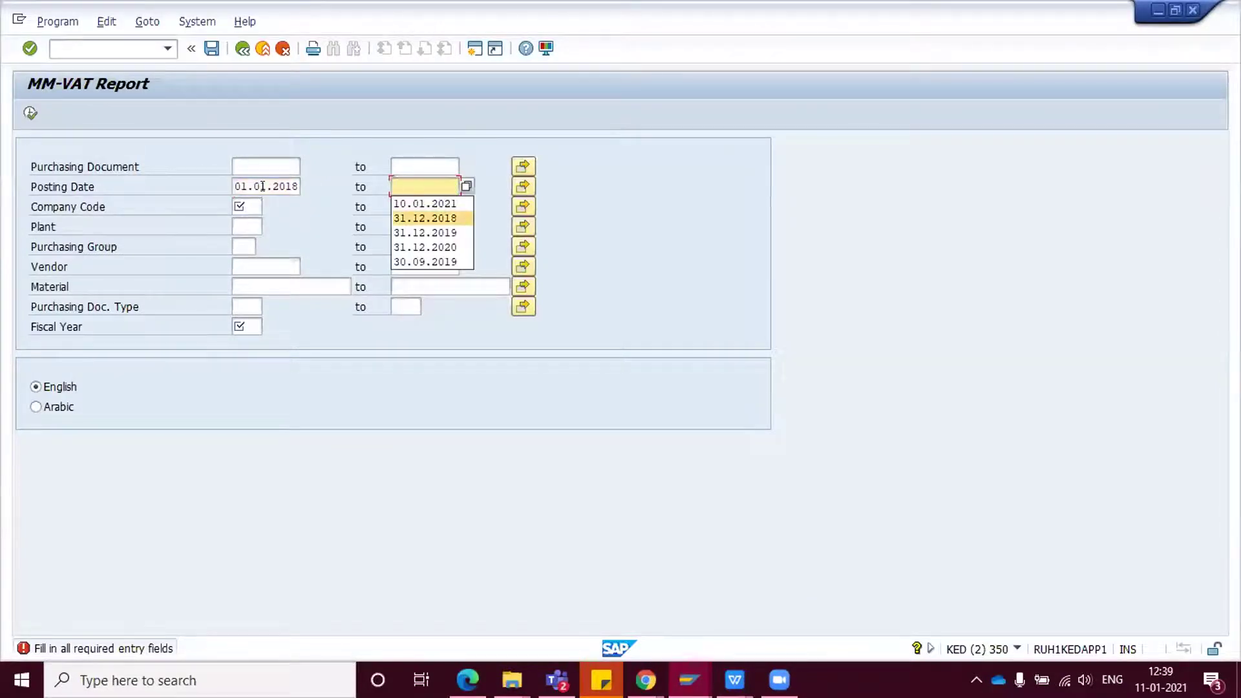
key("Return")
- Set the company code to 5000 and the fiscal year to 2018, and run the VAT report
left_click(234, 202)
key("Return")
left_click(238, 325)
key("Return")
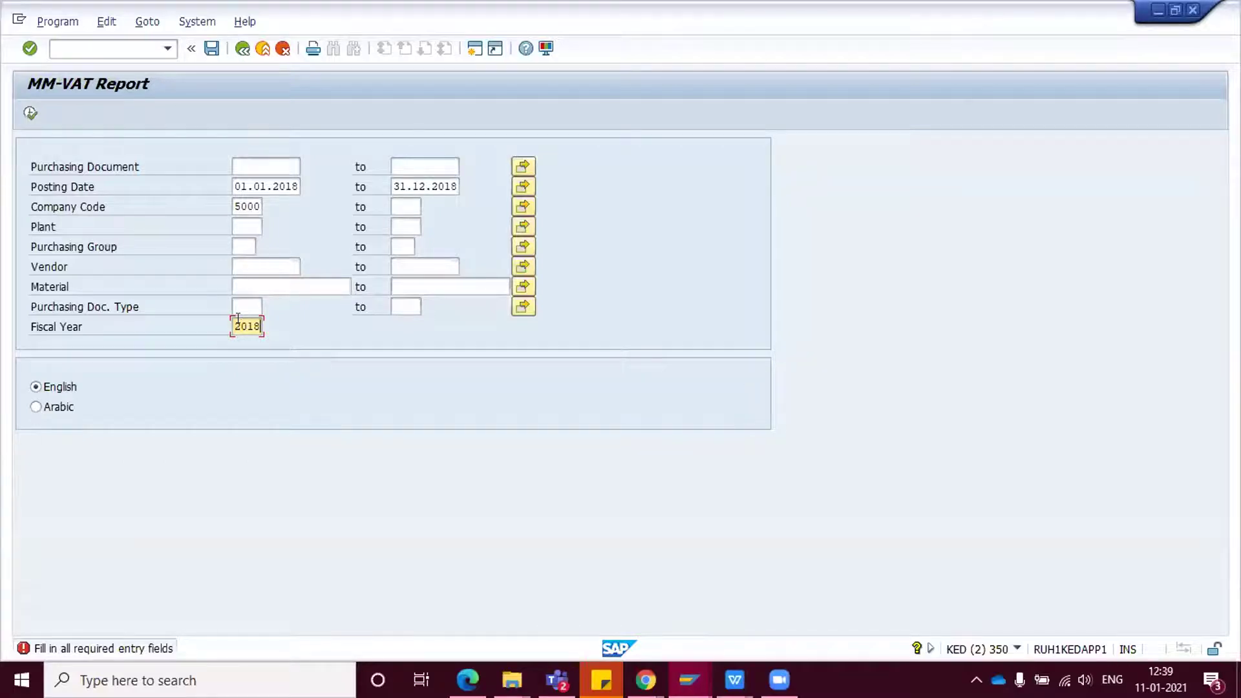
key("F8")
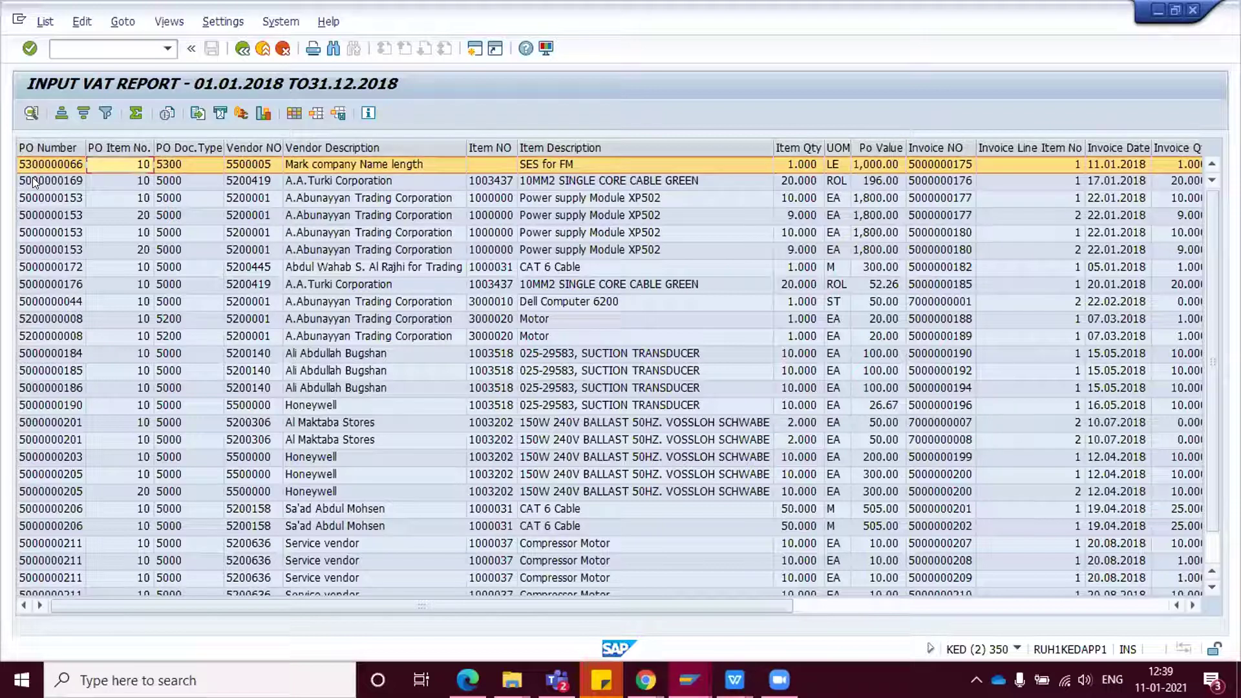
- Examine the second report row across its columns, especially tax code, tax percentage, tax amount and total invoice amount
left_click(33, 177)
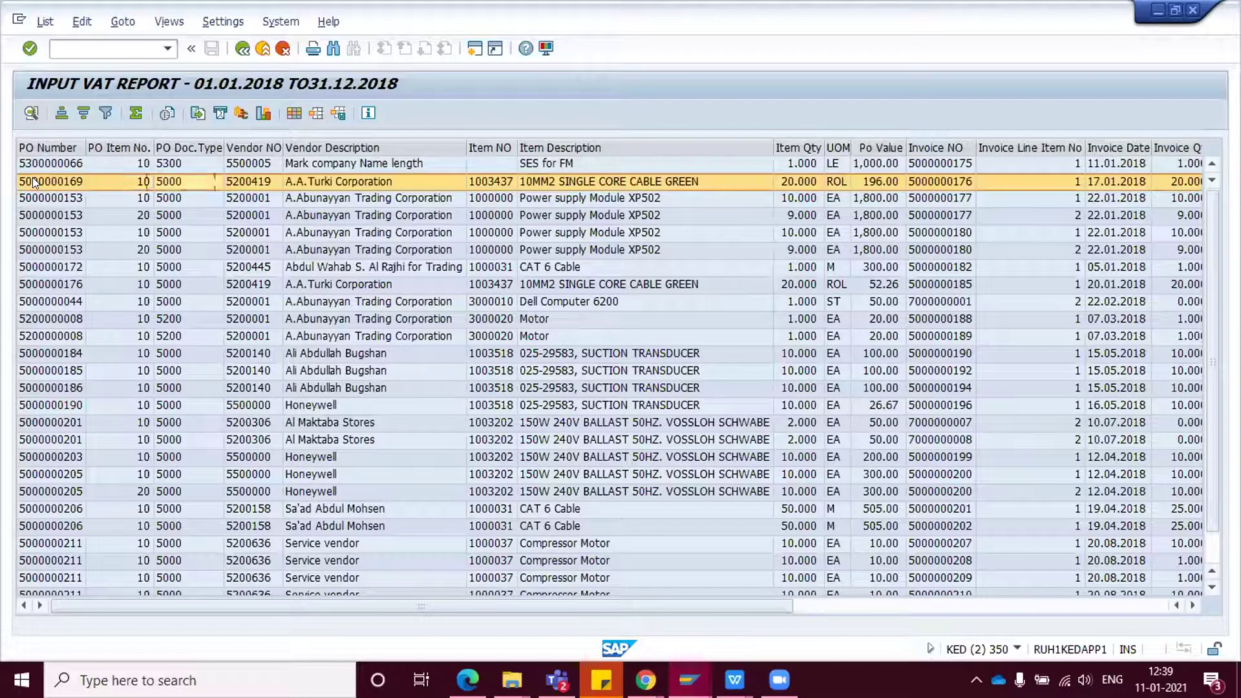
key("Right")
key("Right")
key("Right")
key("Right")
key("Right")
key("Right")
key("Right")
key("Right")
key("Right")
key("Right")
key("Right")
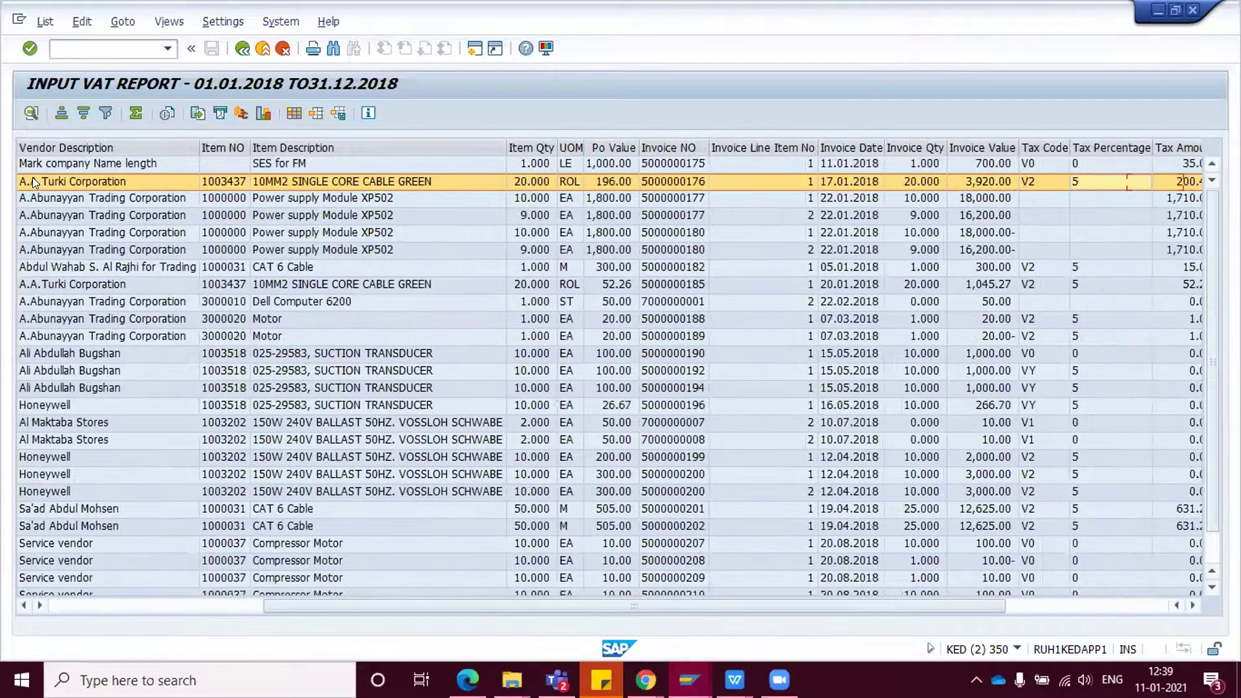
key("Right")
key("Right")
key("Right")
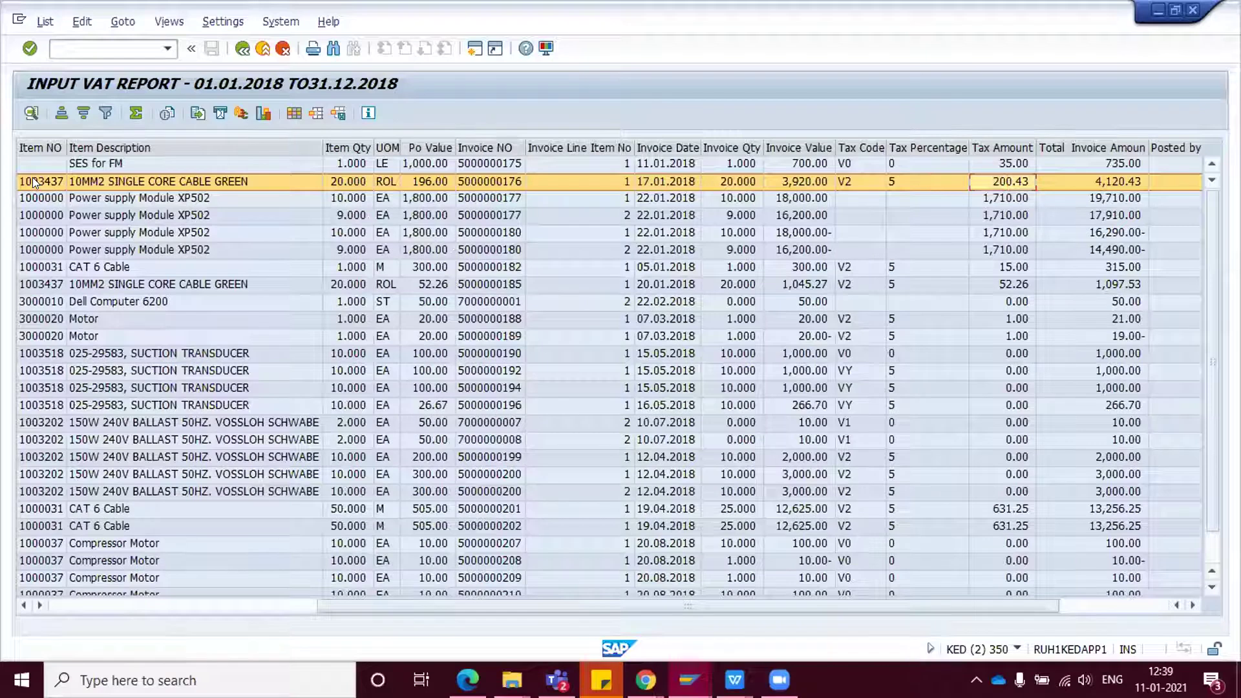
key("Right")
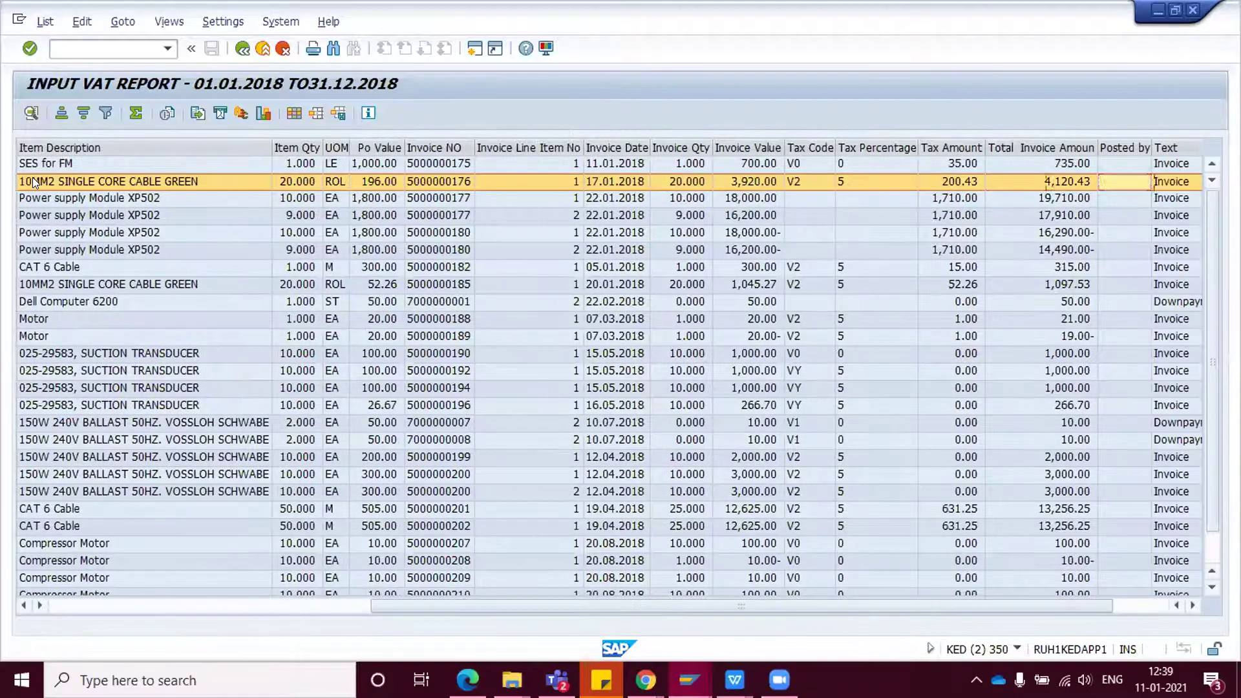
key("Left")
key("Left")
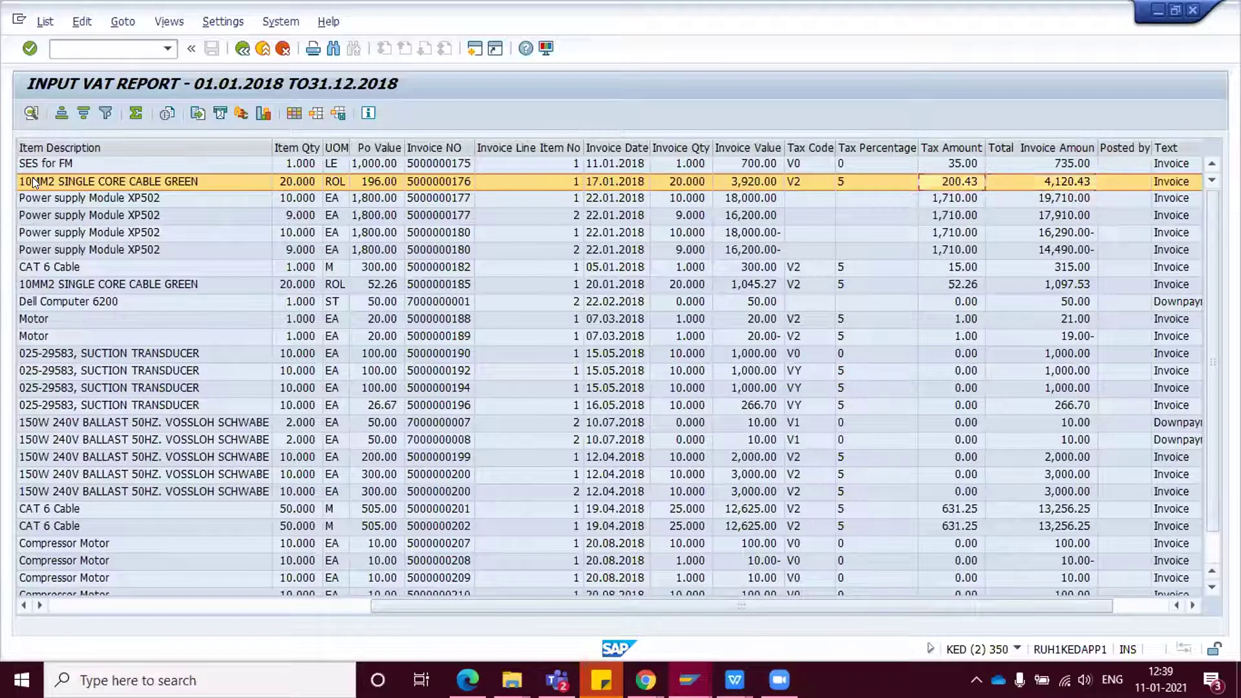
key("Right")
key("Right")
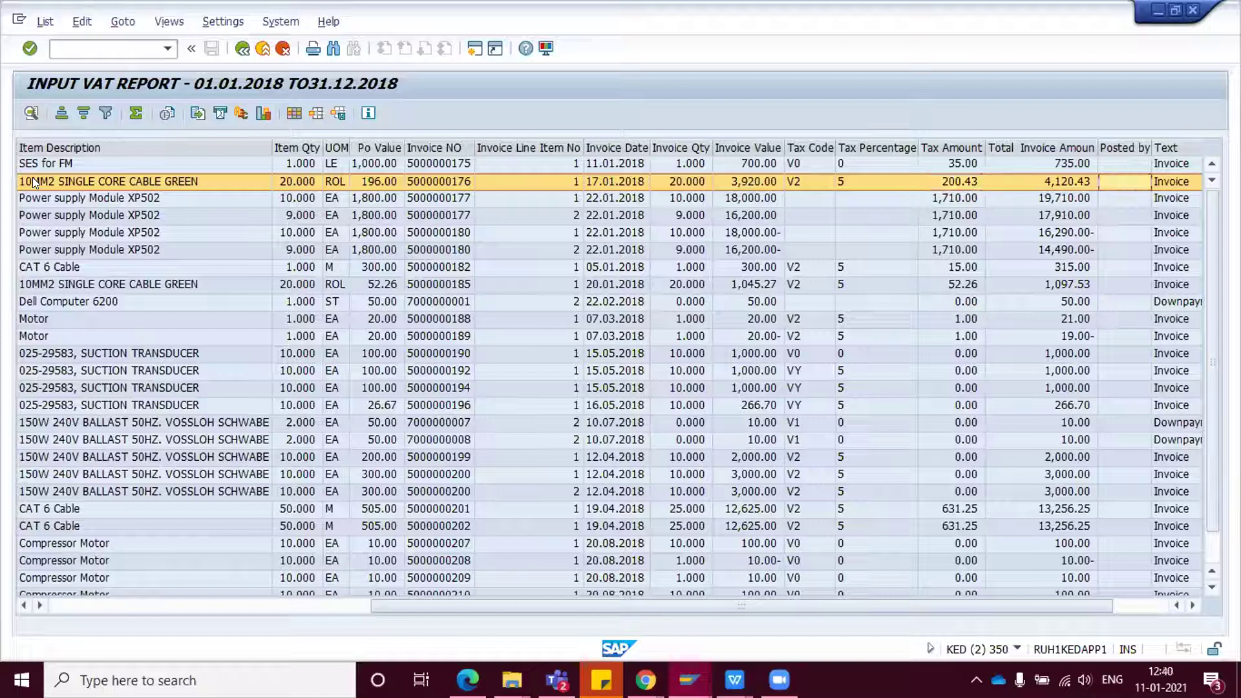
key("Left")
key("Left")
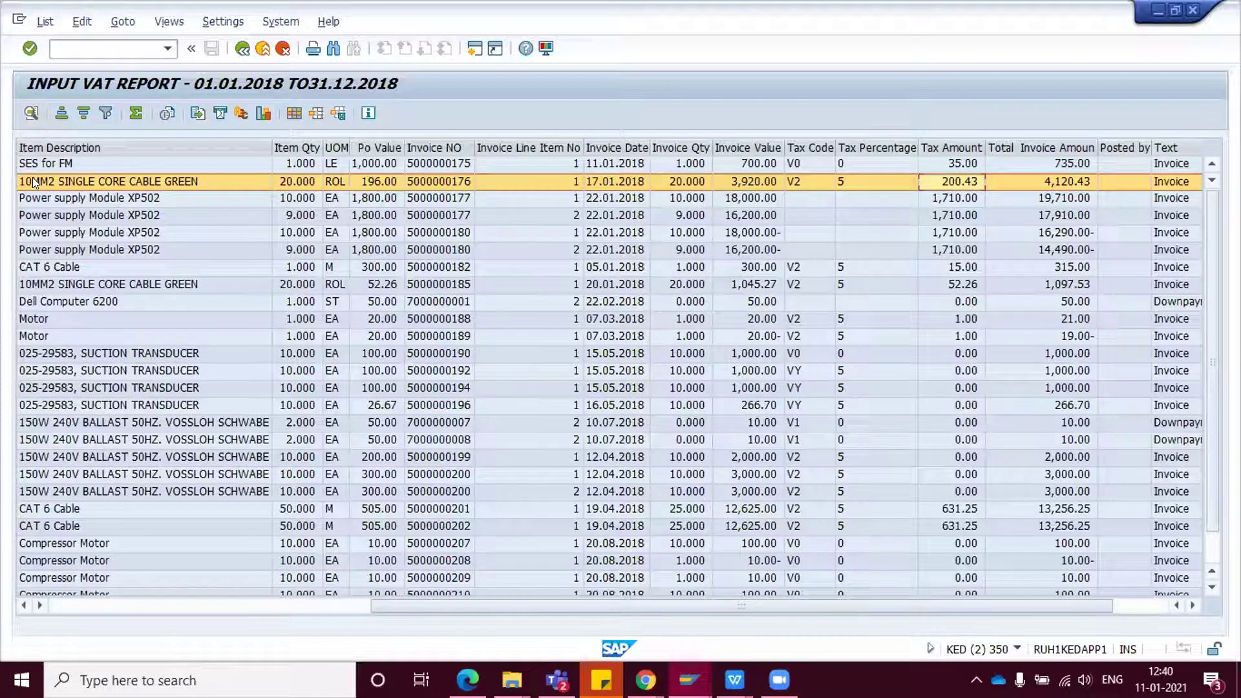
key("Left")
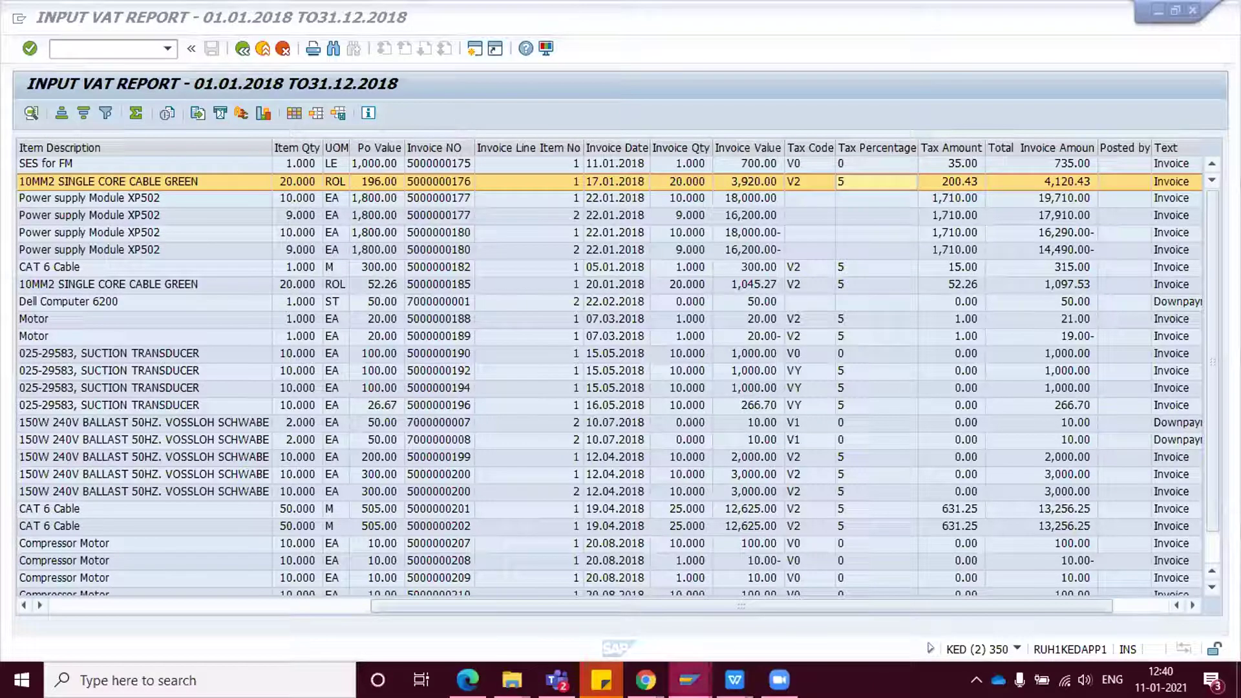
- Switch to the utility services order and show the pricing conditions of item 10, Utility Service
mouse_move(690, 680)
mouse_move(687, 646)
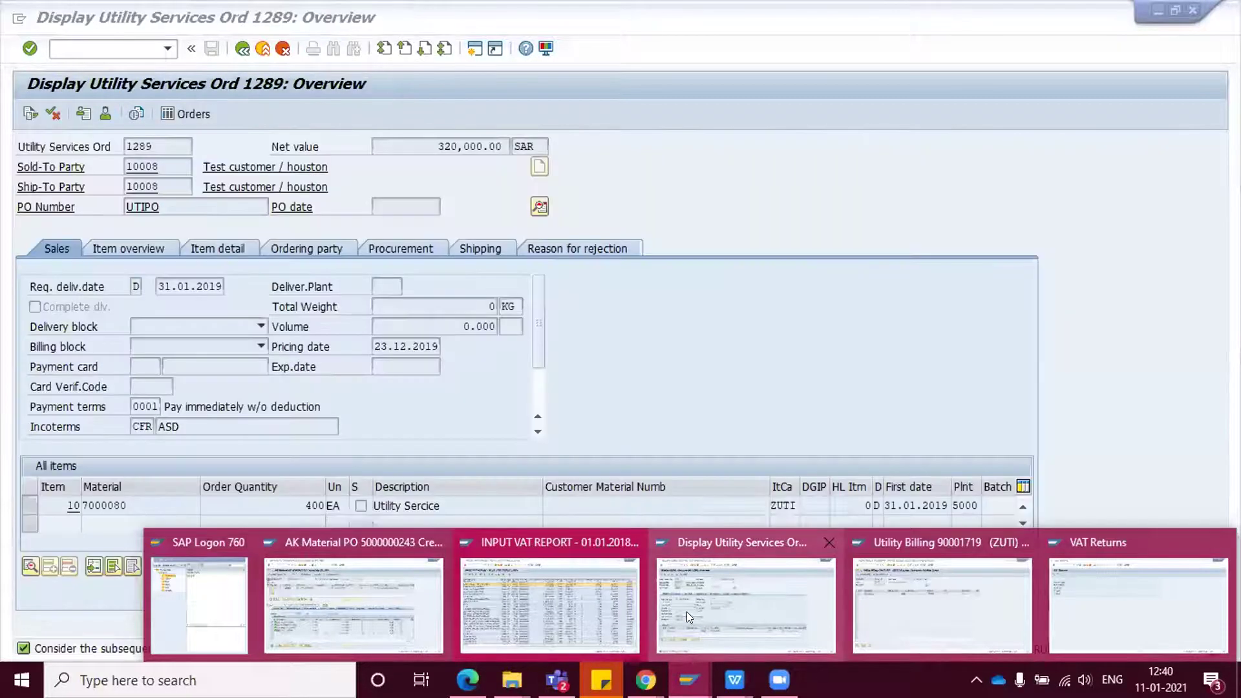
left_click(686, 605)
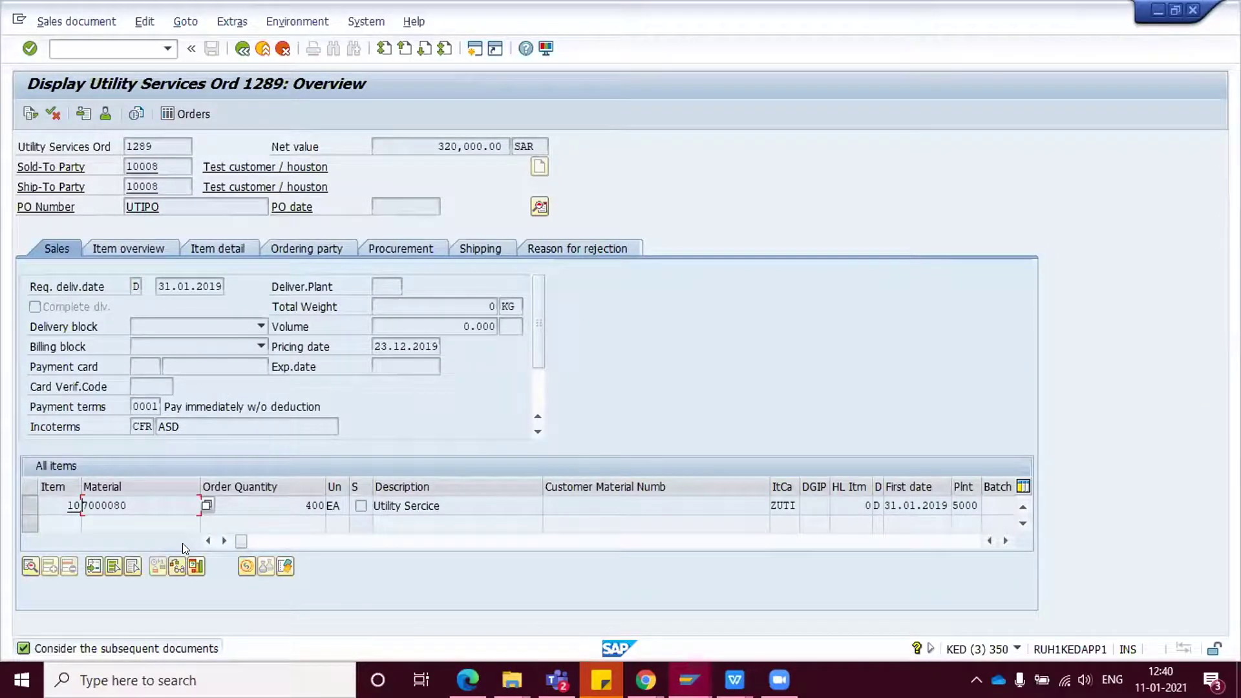
double_click(415, 506)
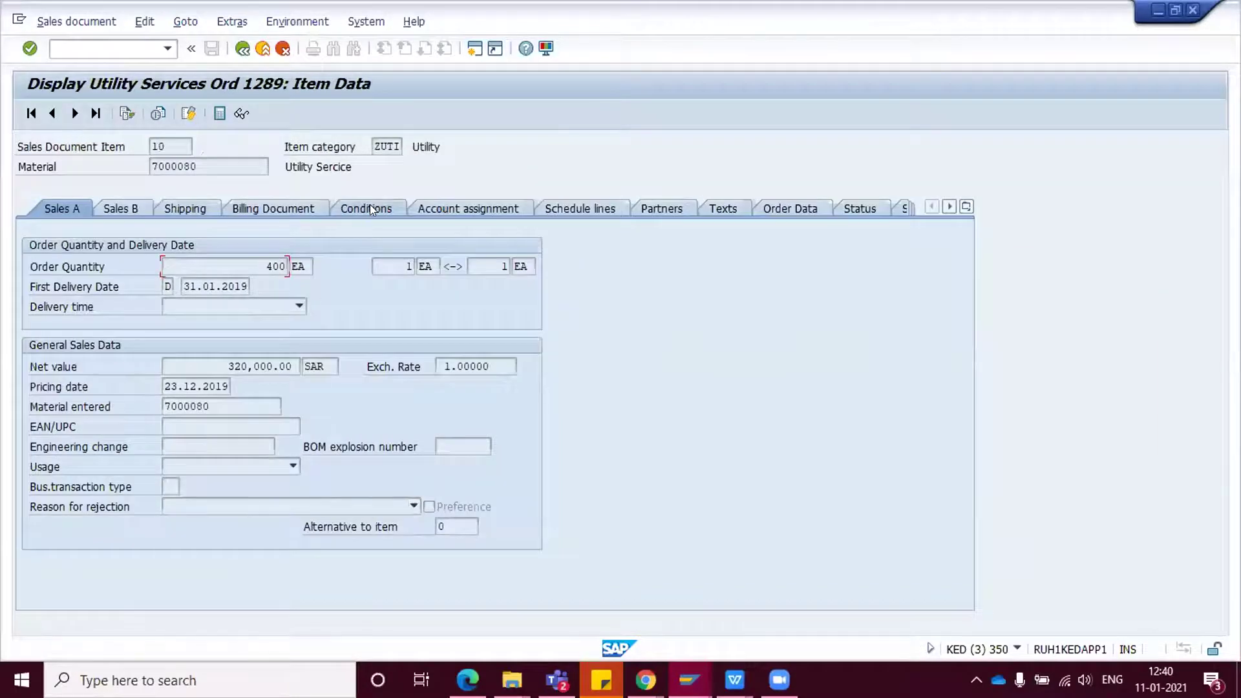
left_click(370, 207)
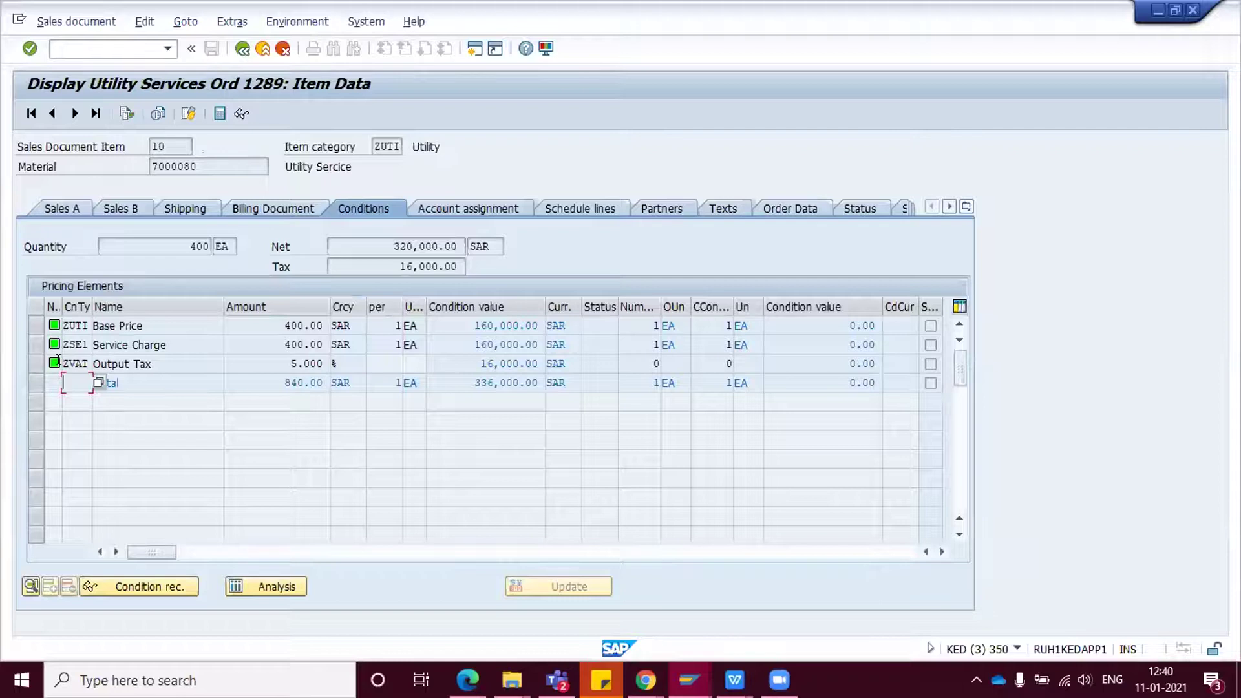
- Examine the Output Tax condition of the order item, including its rate, the item's net value and the tax code in the condition details
left_click(81, 363)
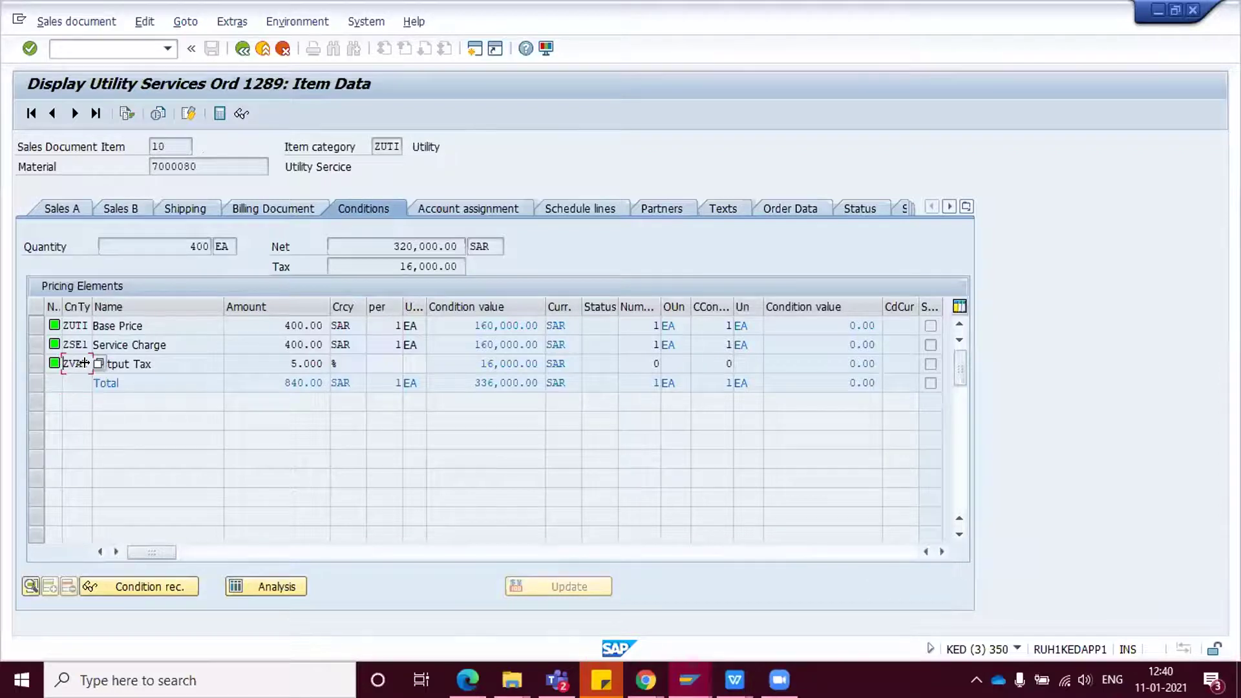
left_click(161, 361)
left_click(263, 362)
left_click(267, 249)
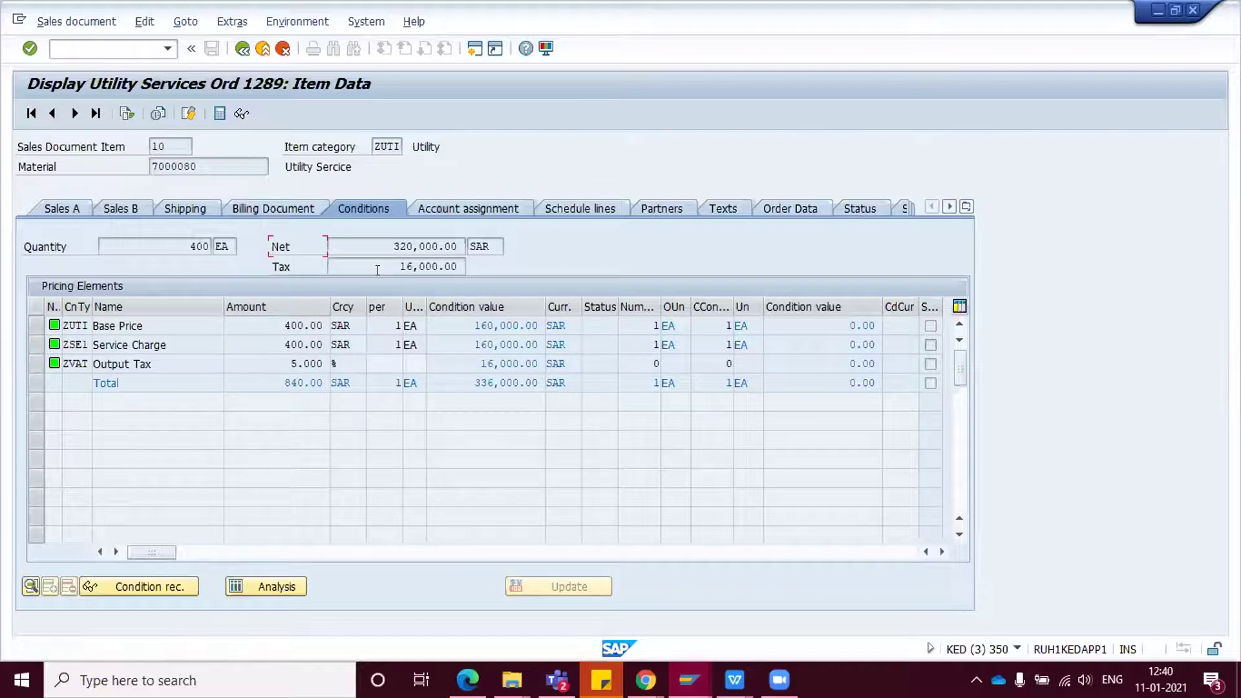
double_click(301, 363)
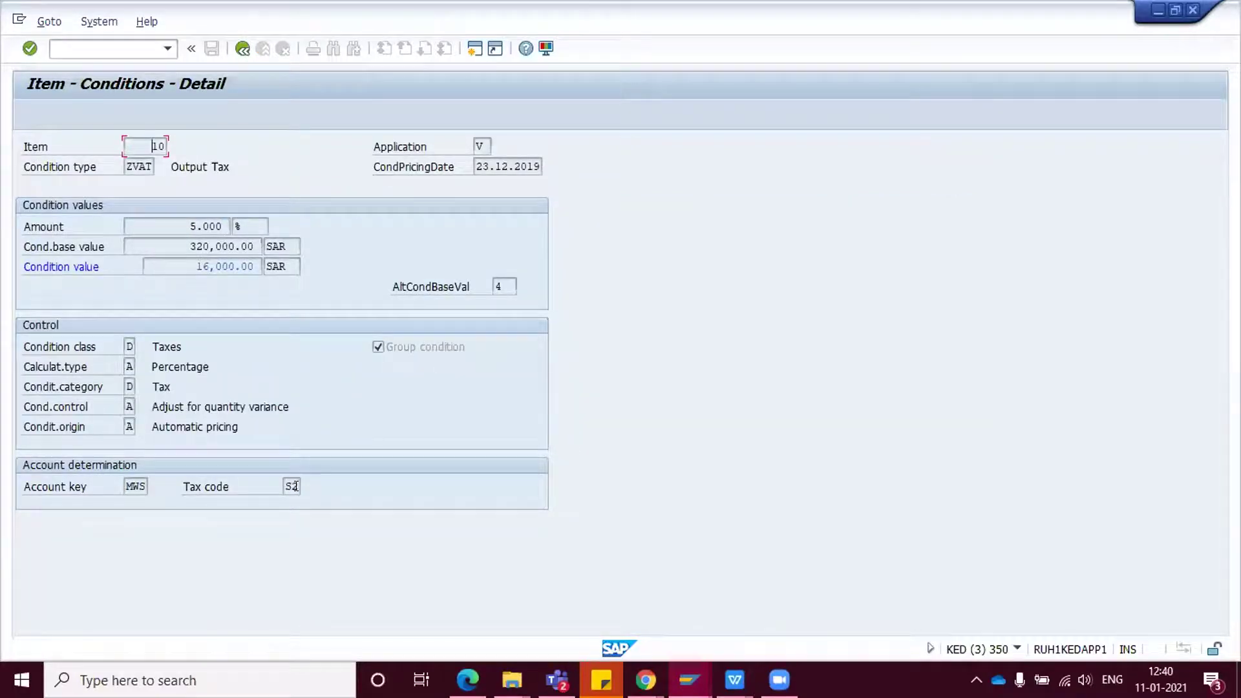
left_click(241, 50)
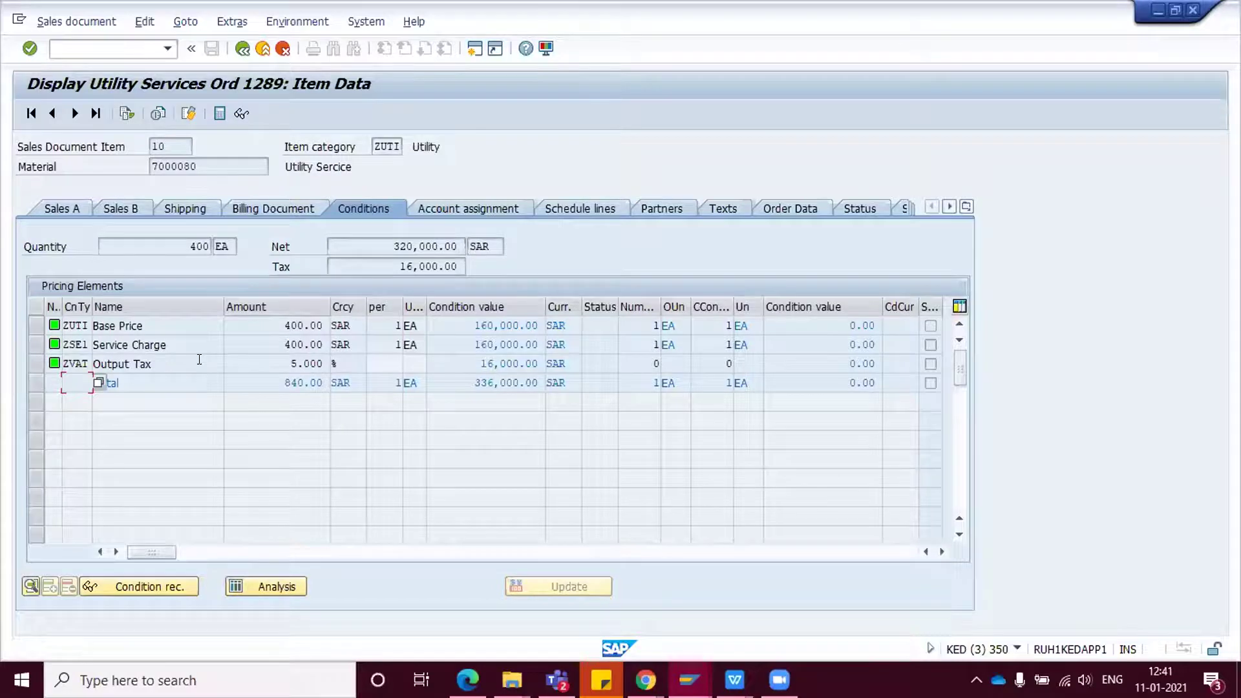
left_click_drag(290, 362, 320, 359)
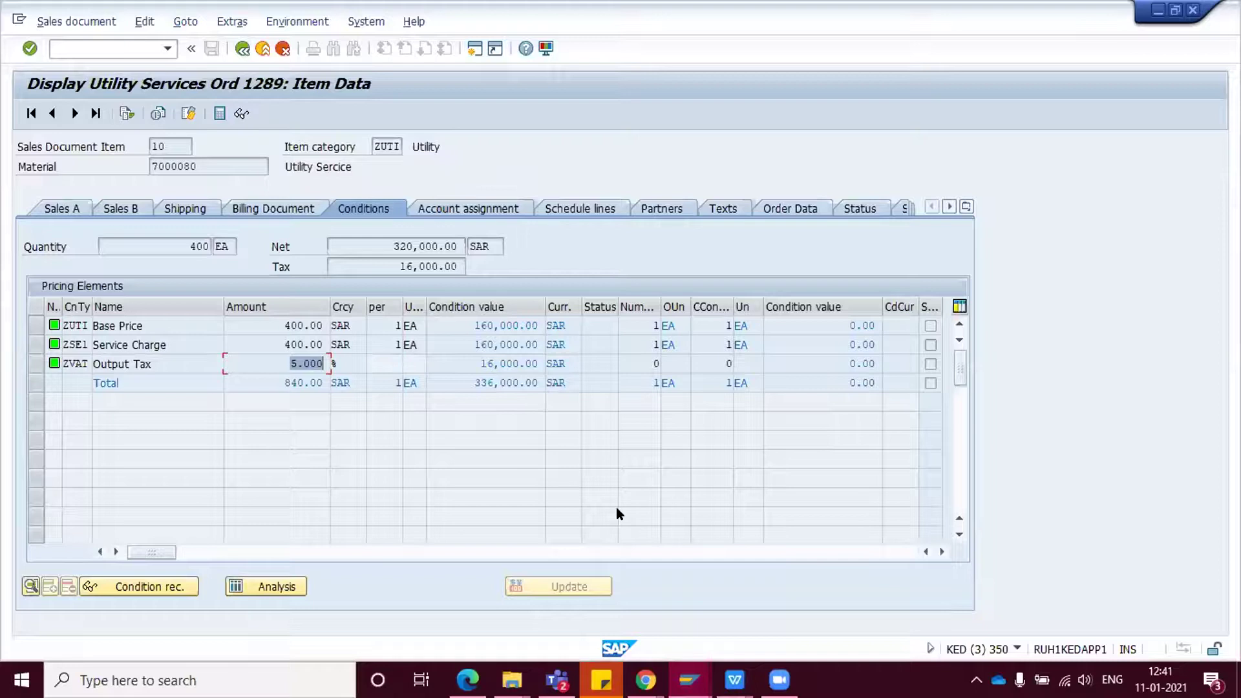
- Switch to the utility billing document and show the pricing conditions of item 10, Utility Service
left_click(689, 679)
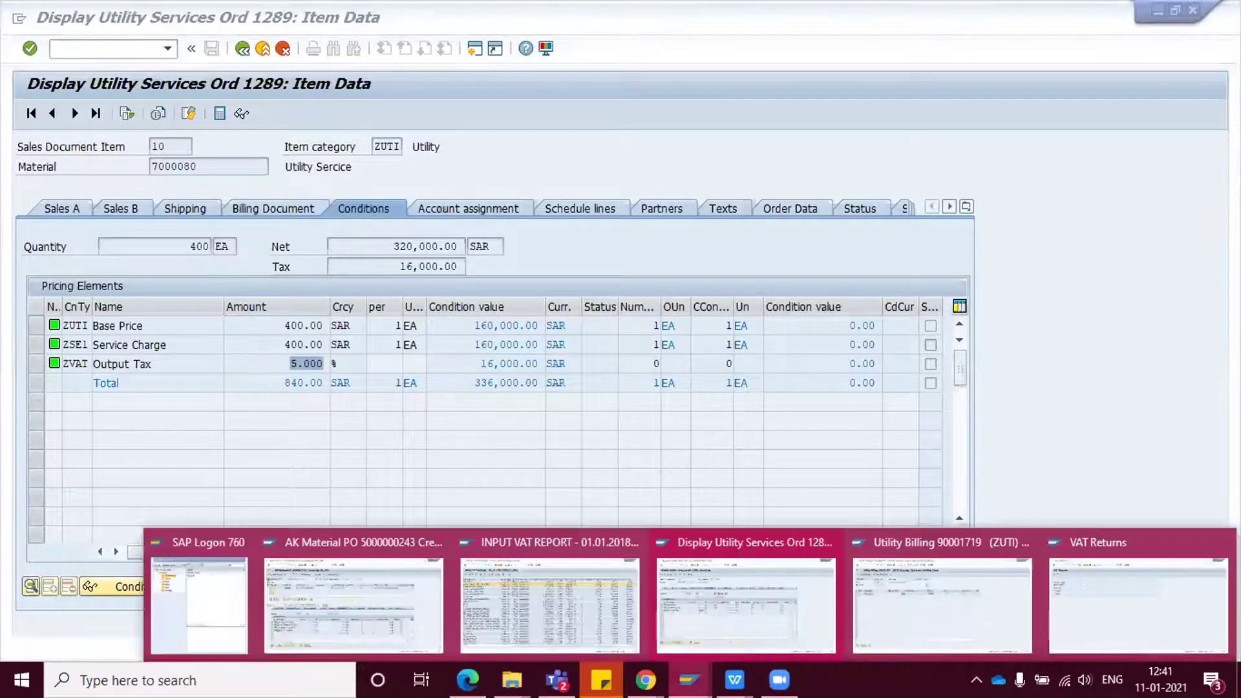
left_click(891, 589)
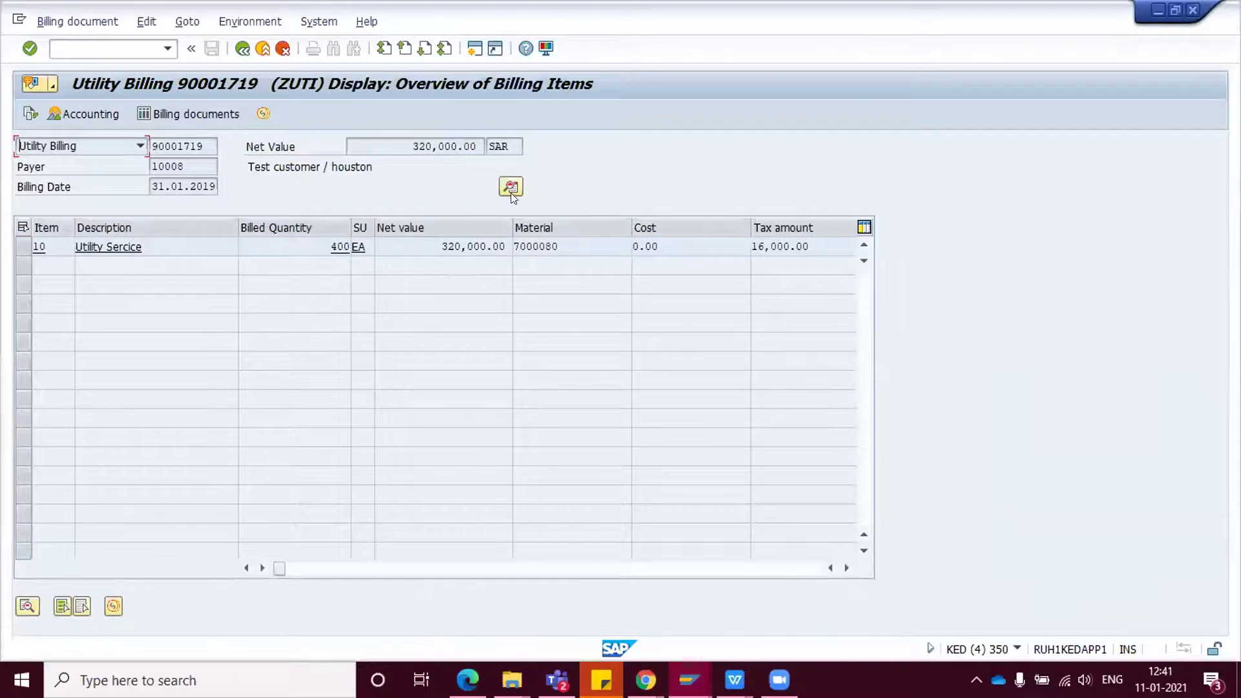
double_click(522, 243)
left_click(262, 244)
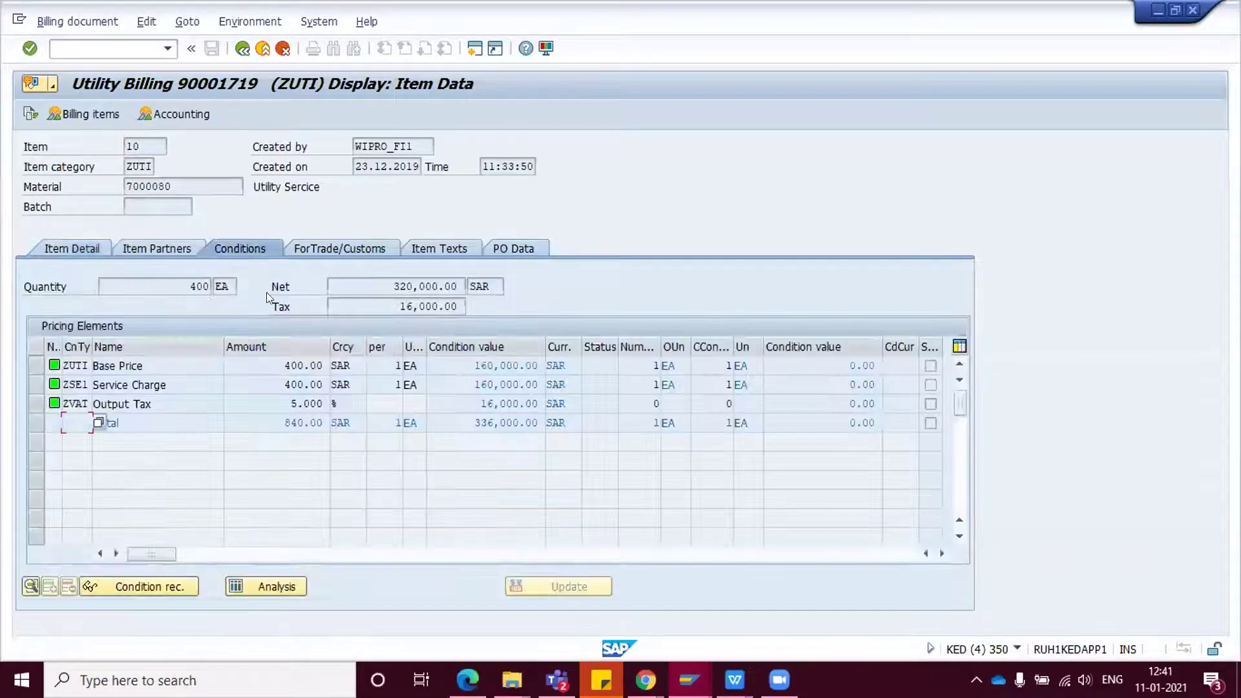
- Check the tax code in the billing item's Output Tax condition details, and try to display the related accounting document
double_click(296, 404)
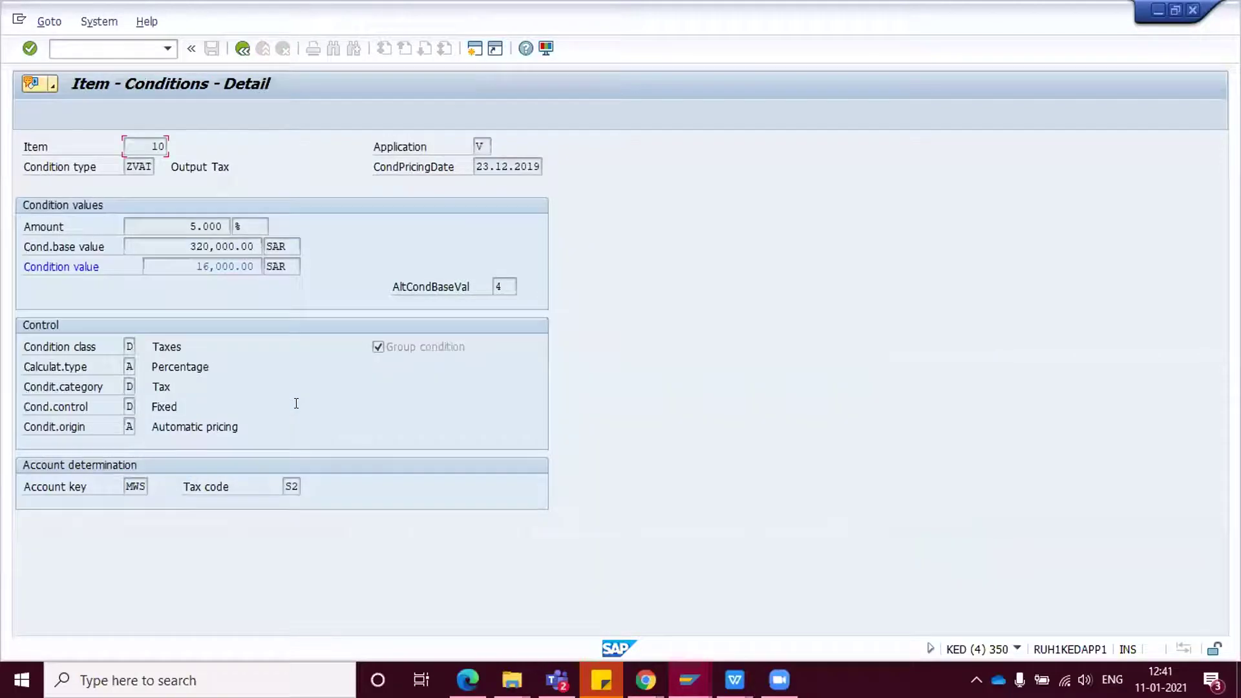
left_click(296, 486)
double_click(296, 486)
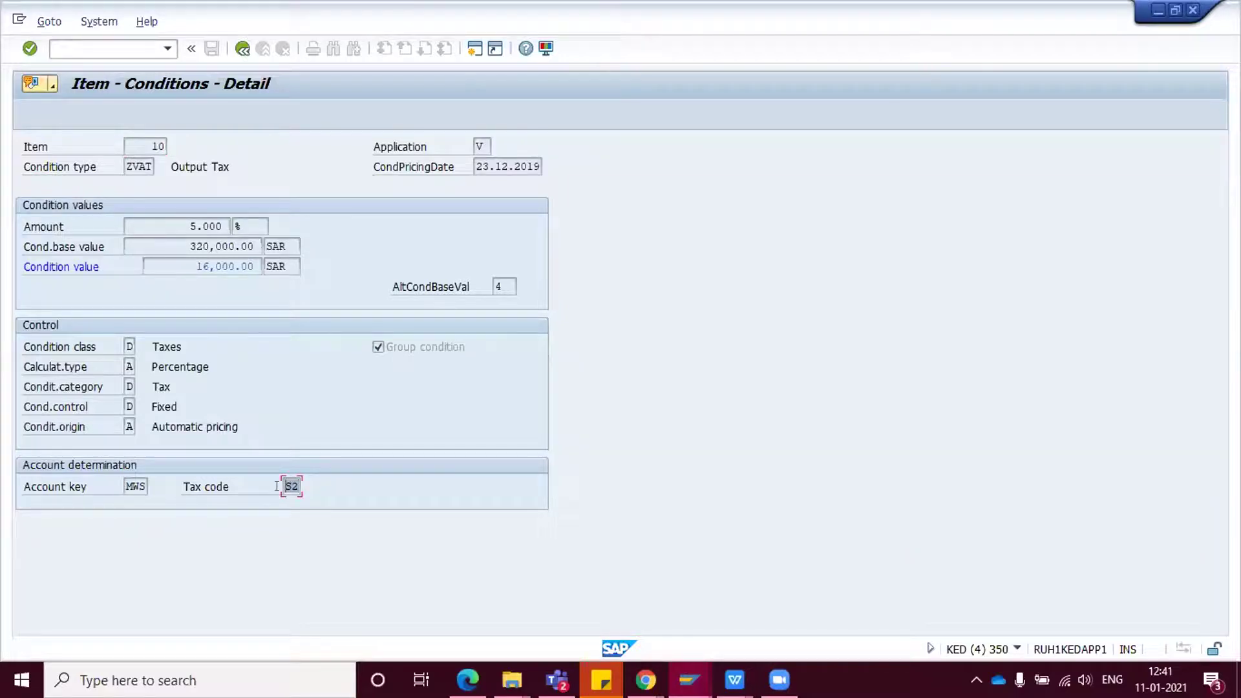
left_click(237, 50)
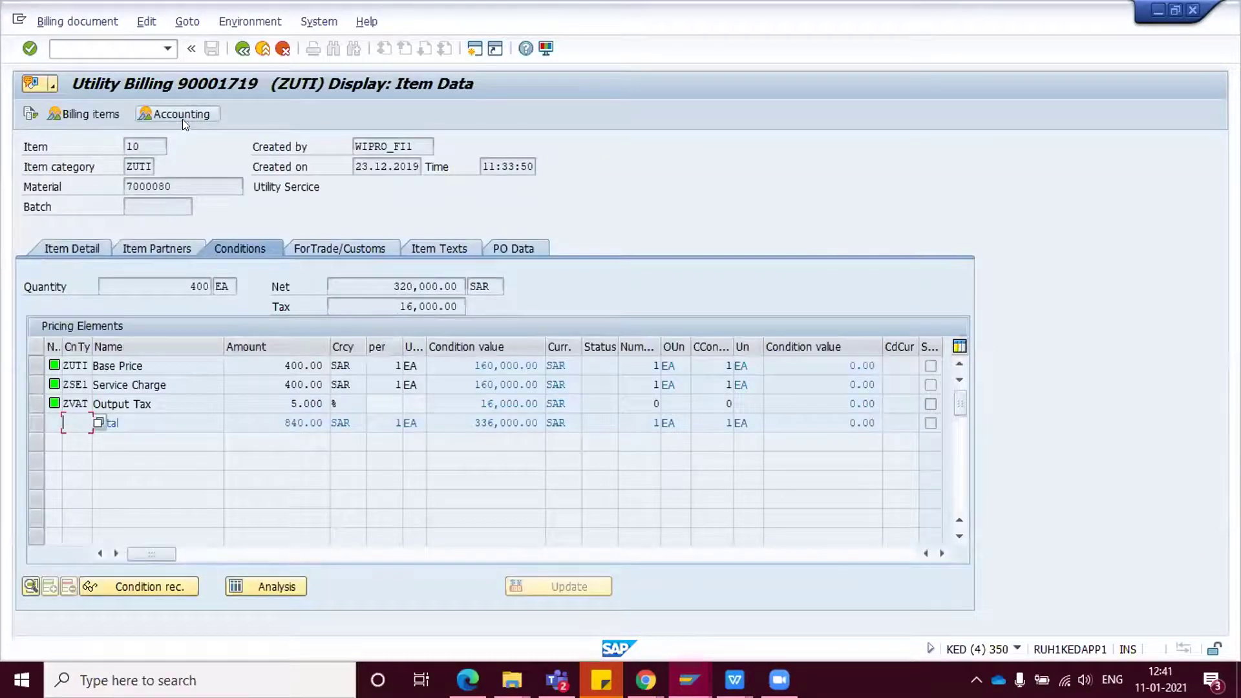
left_click(183, 117)
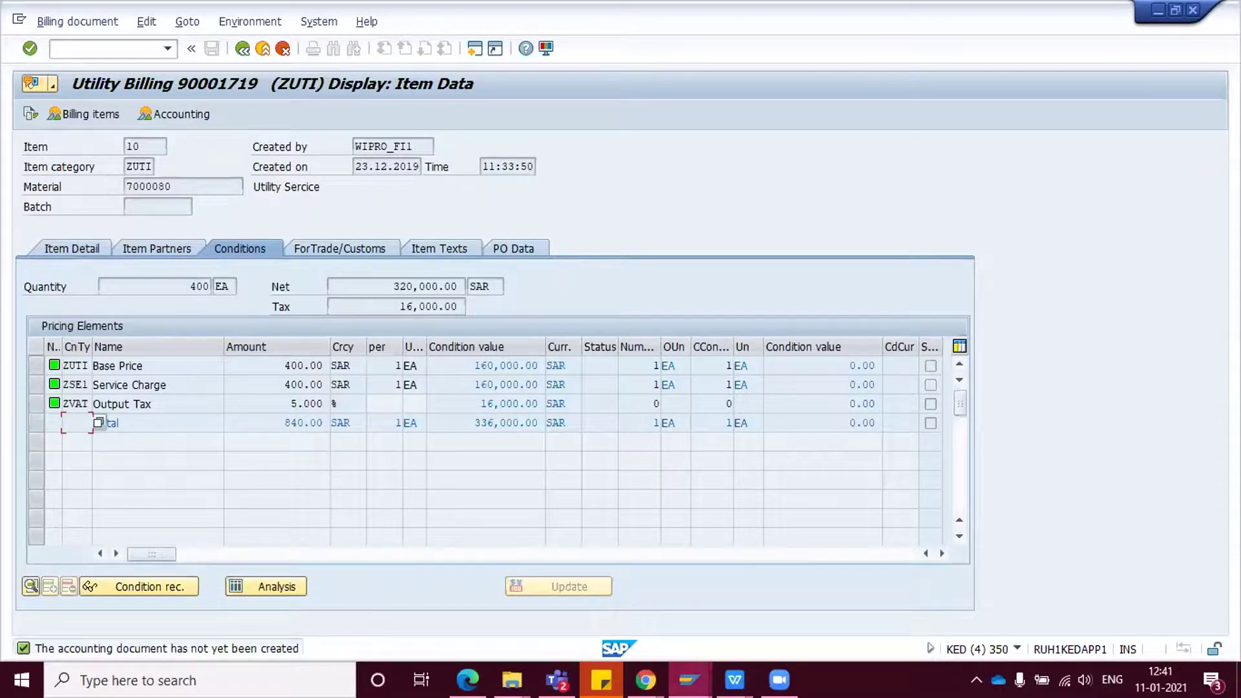
- Switch to the invoice form PDF in WPS Office, hide the page thumbnails and examine the VAT 5% line above the grand total
mouse_move(735, 680)
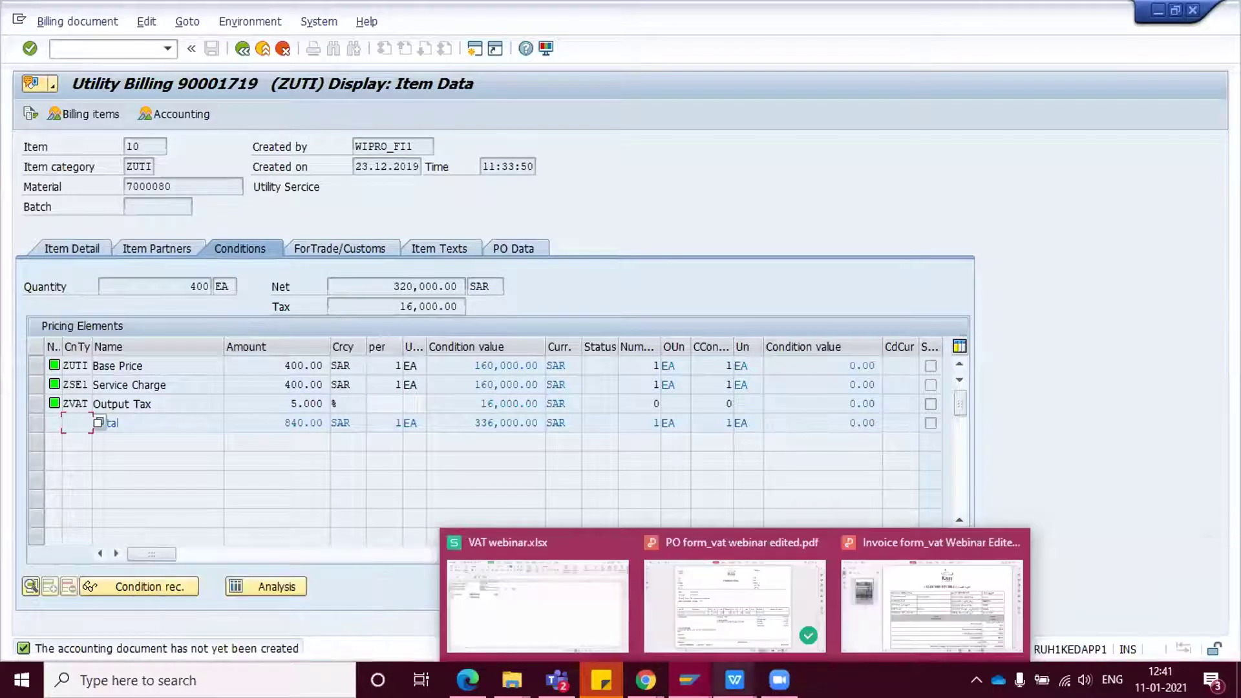
left_click(841, 604)
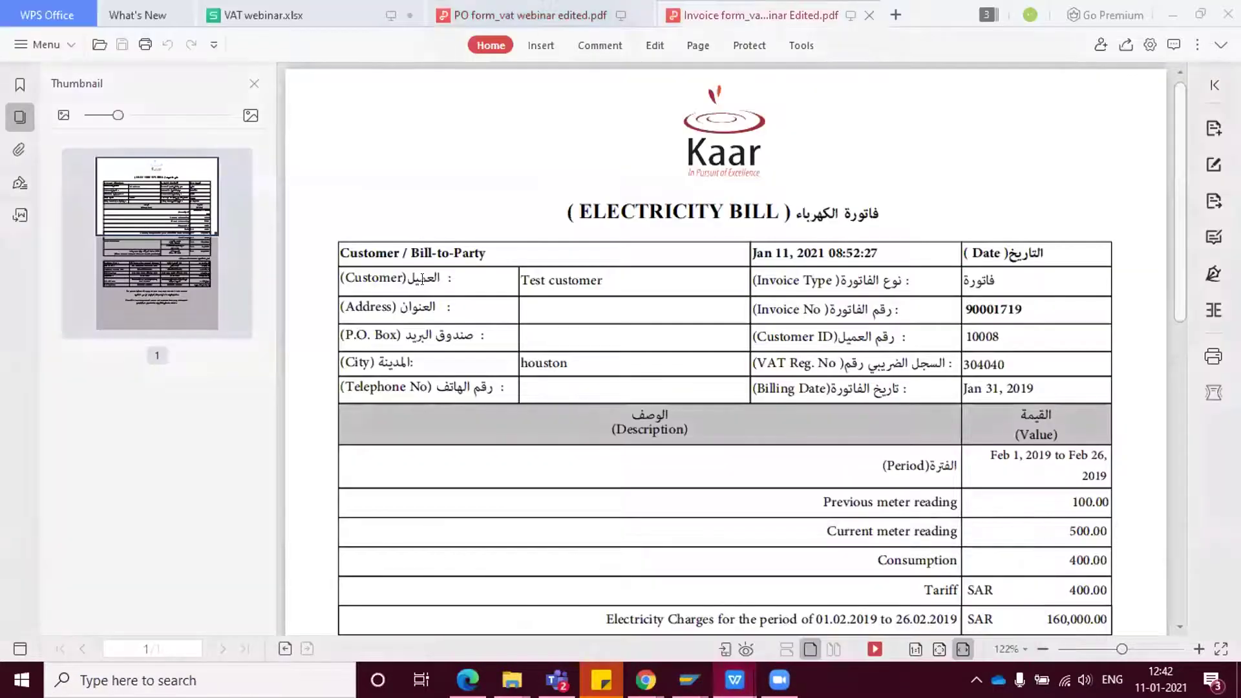
left_click(254, 84)
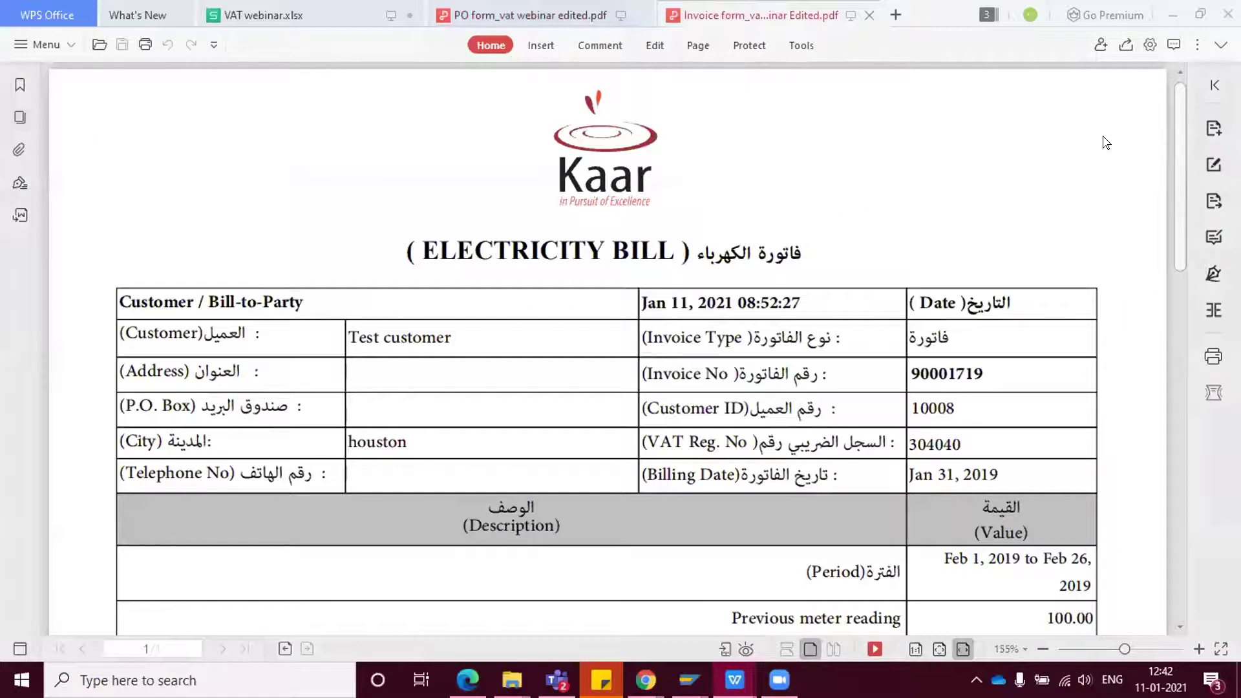
left_click_drag(1171, 153, 1196, 324)
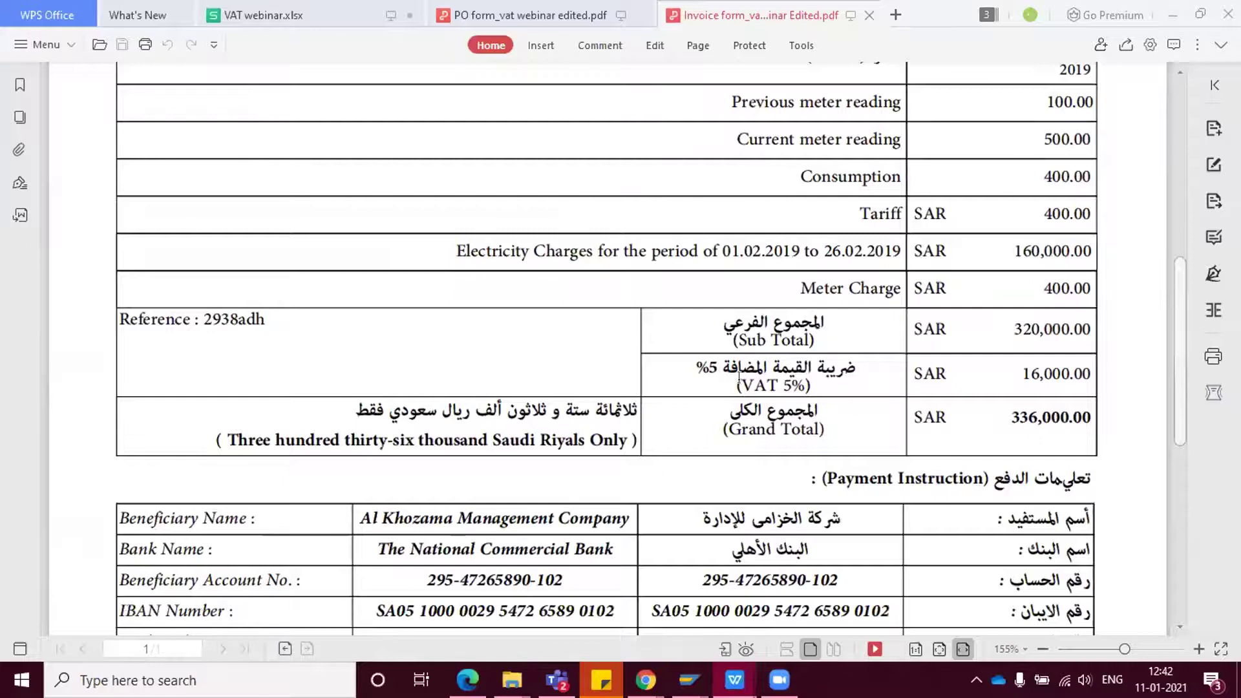
left_click_drag(753, 378, 817, 395)
left_click(684, 438)
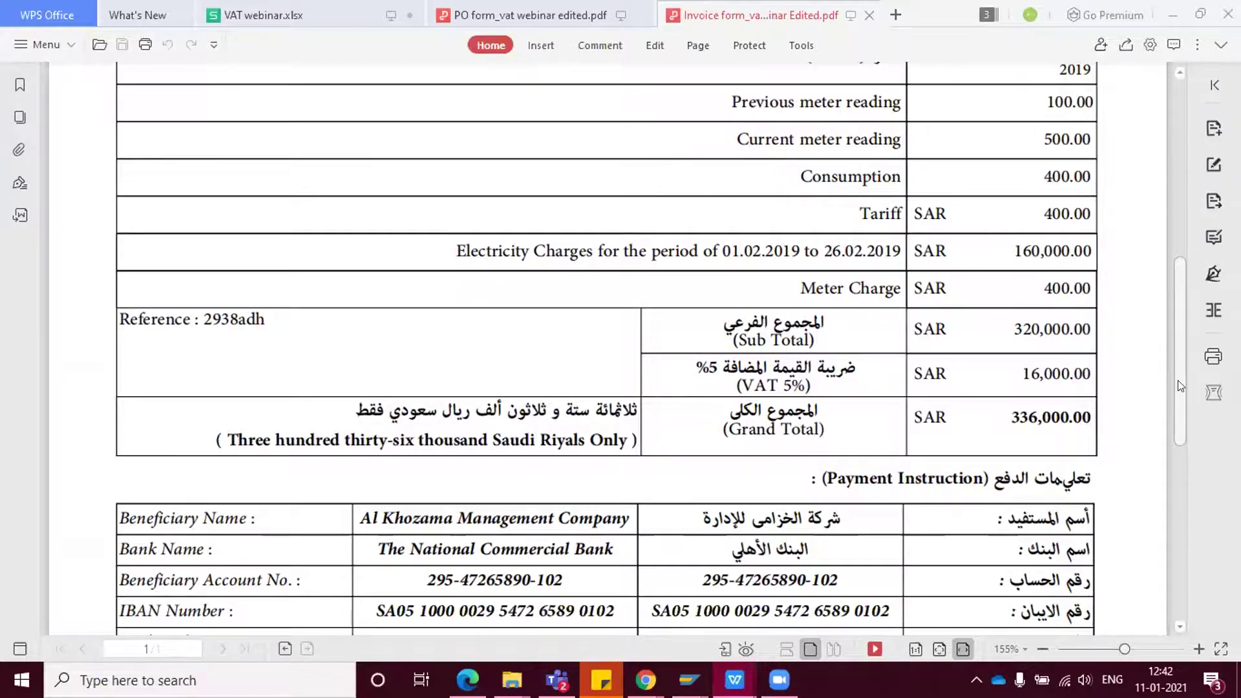
- Examine the VAT registration number in the invoice form's header and the charge lines below it
left_click_drag(1177, 386, 1184, 237)
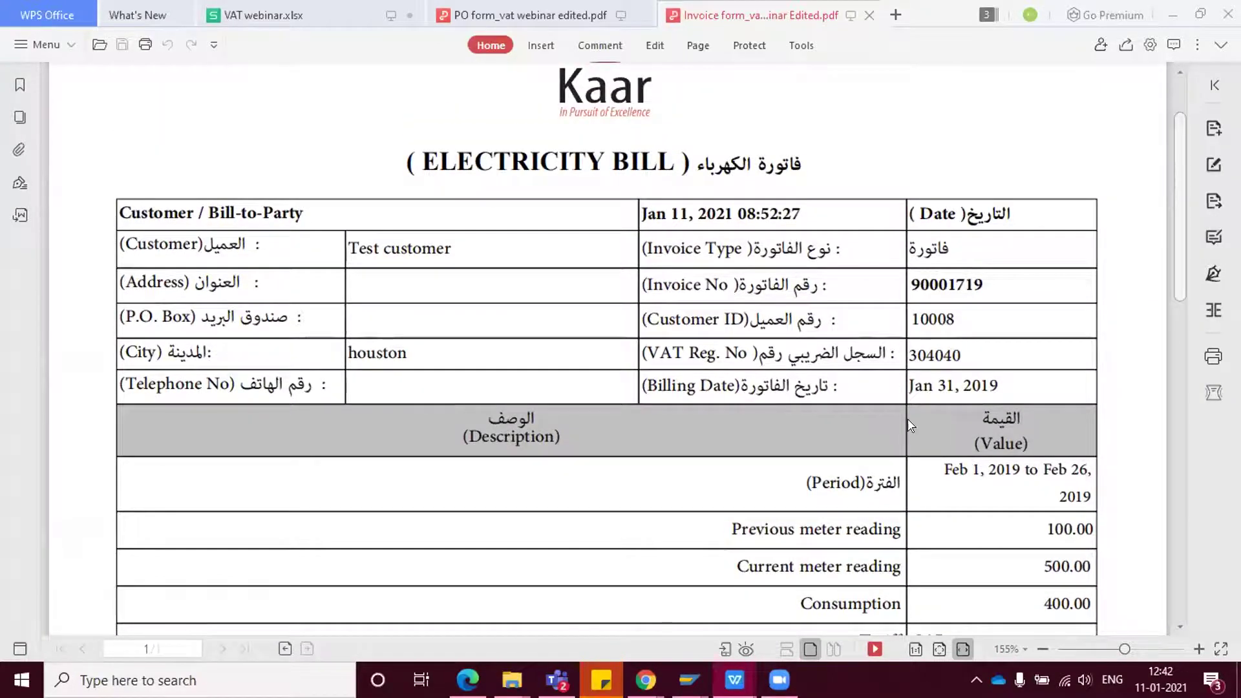
left_click_drag(963, 355, 920, 350)
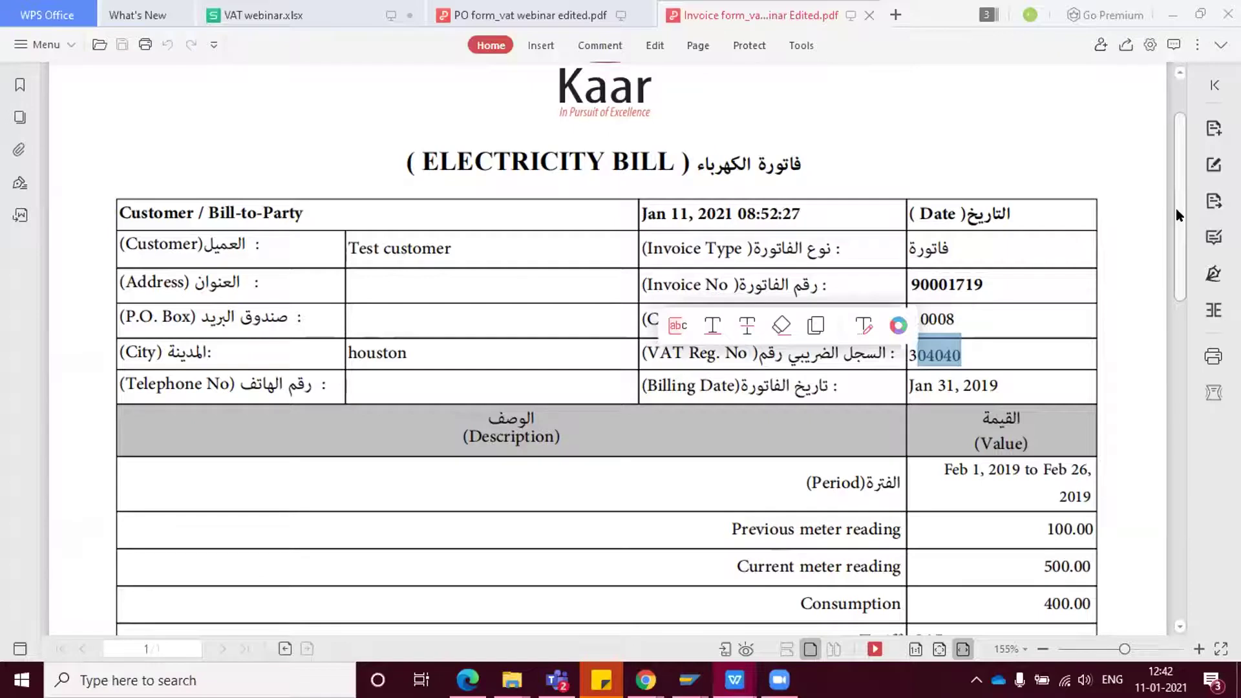
left_click_drag(1176, 208, 1176, 220)
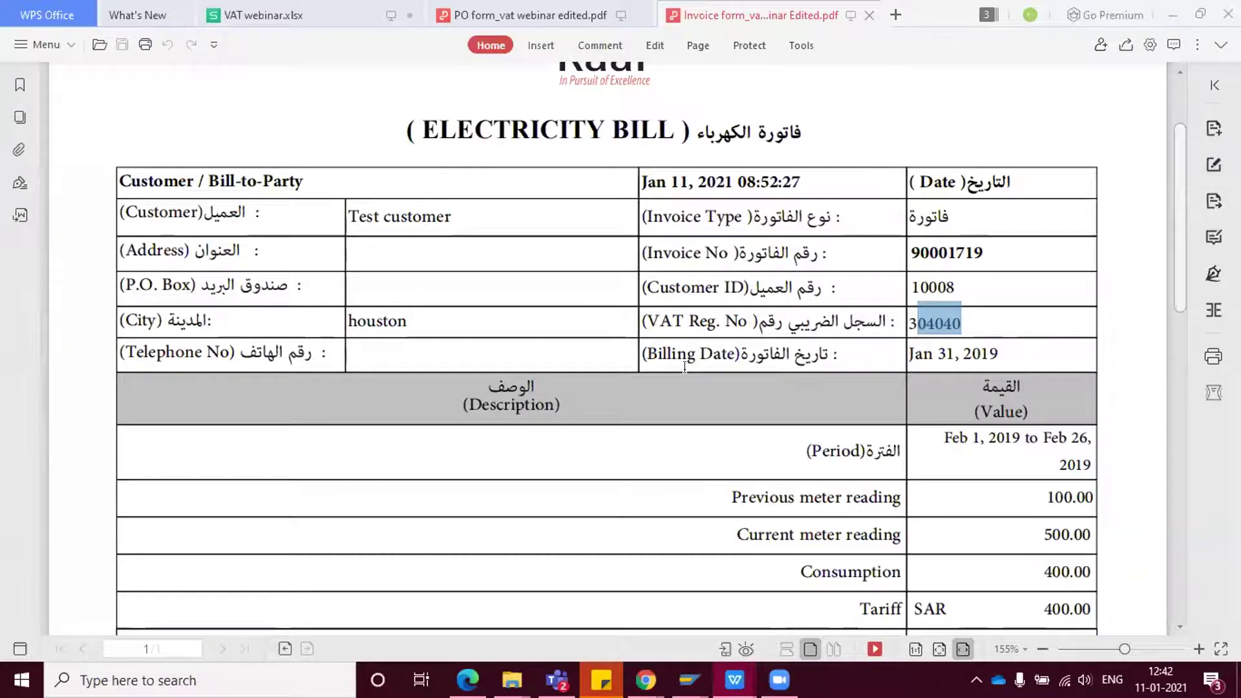
scroll(1182, 263, "down", 5)
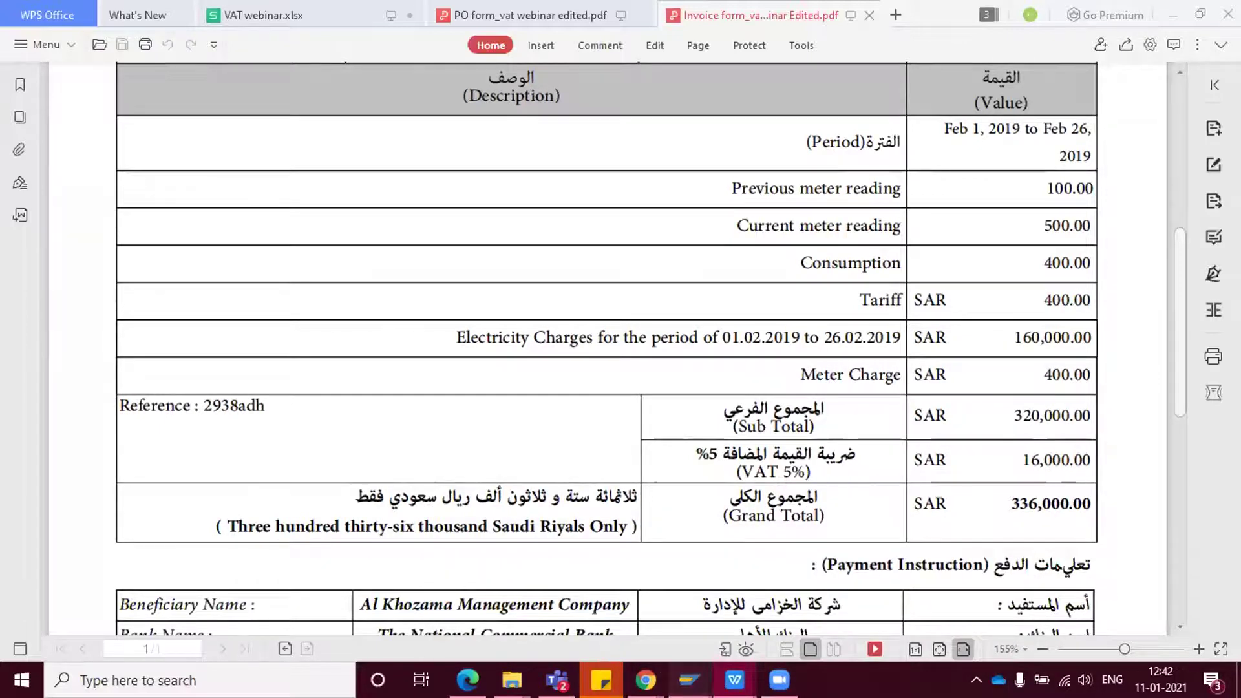
- Switch to the VAT Returns window in SAP and start transaction zsd_vat there
mouse_move(689, 680)
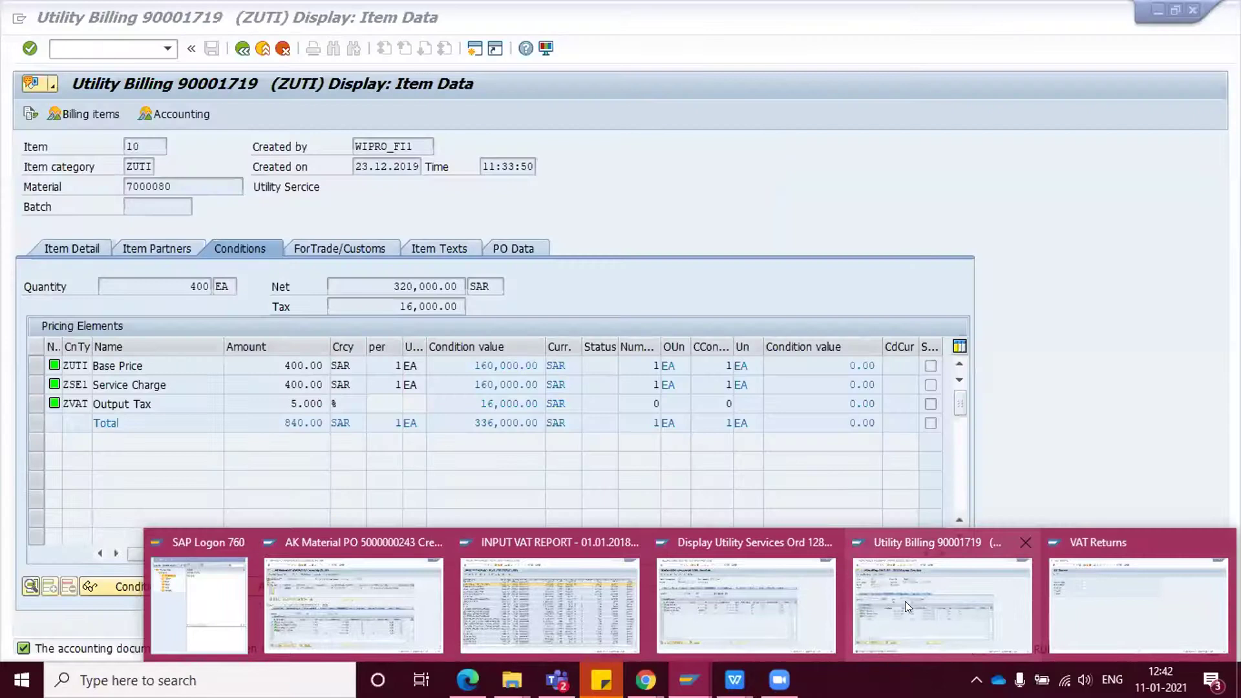
left_click(1076, 588)
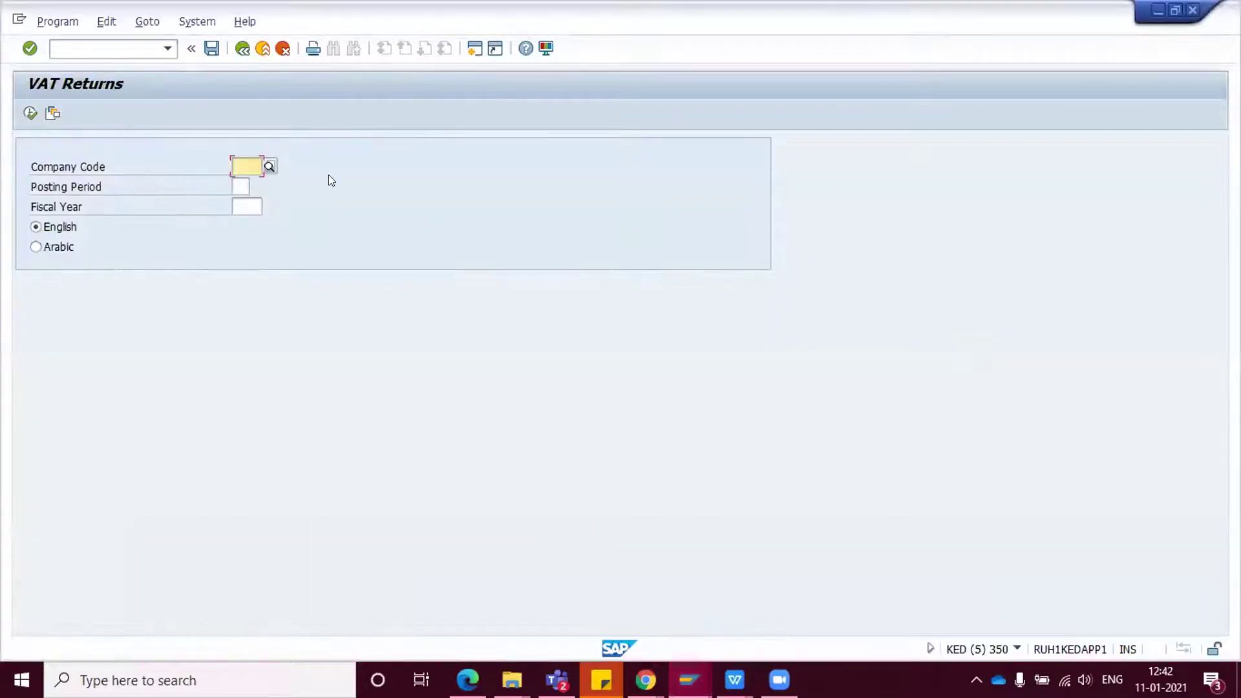
left_click(137, 41)
type("/nzs")
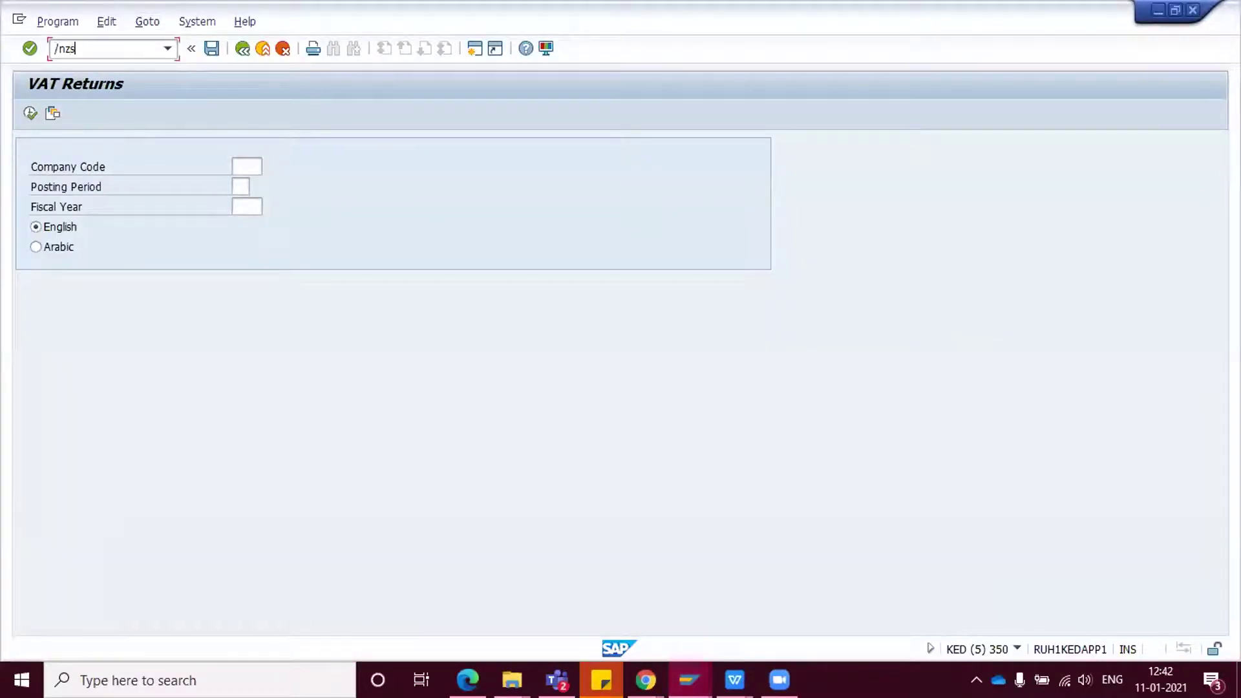
type("d_vat")
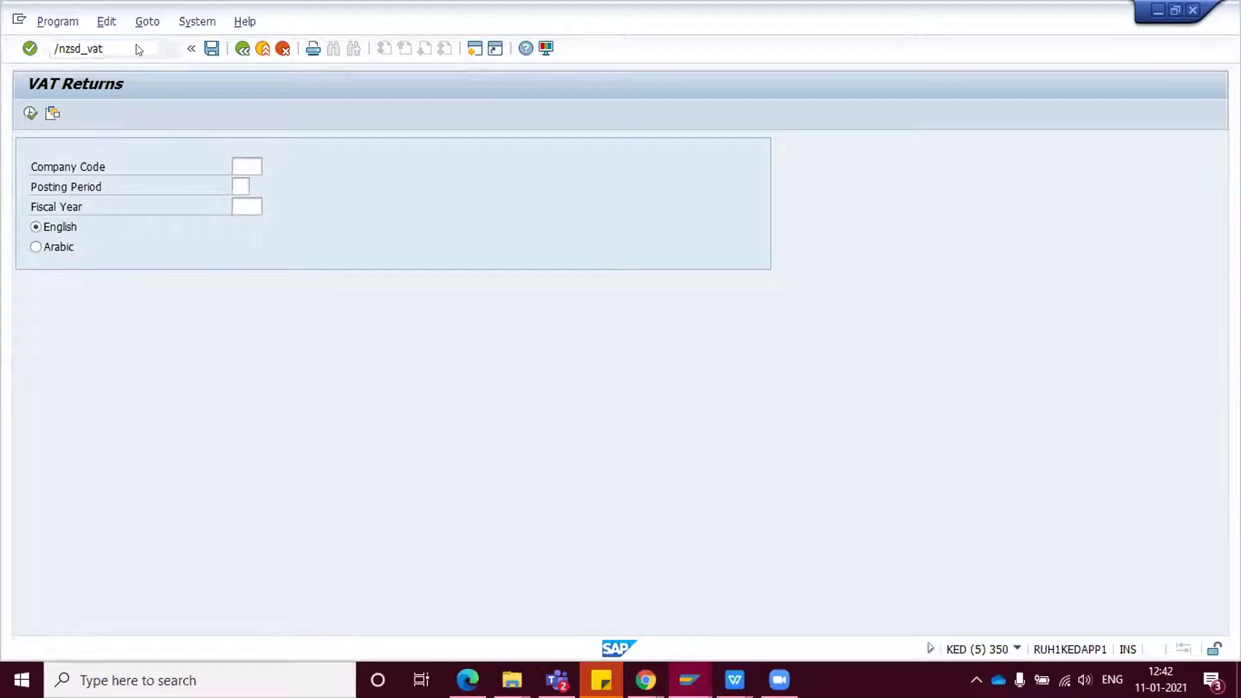
key("Return")
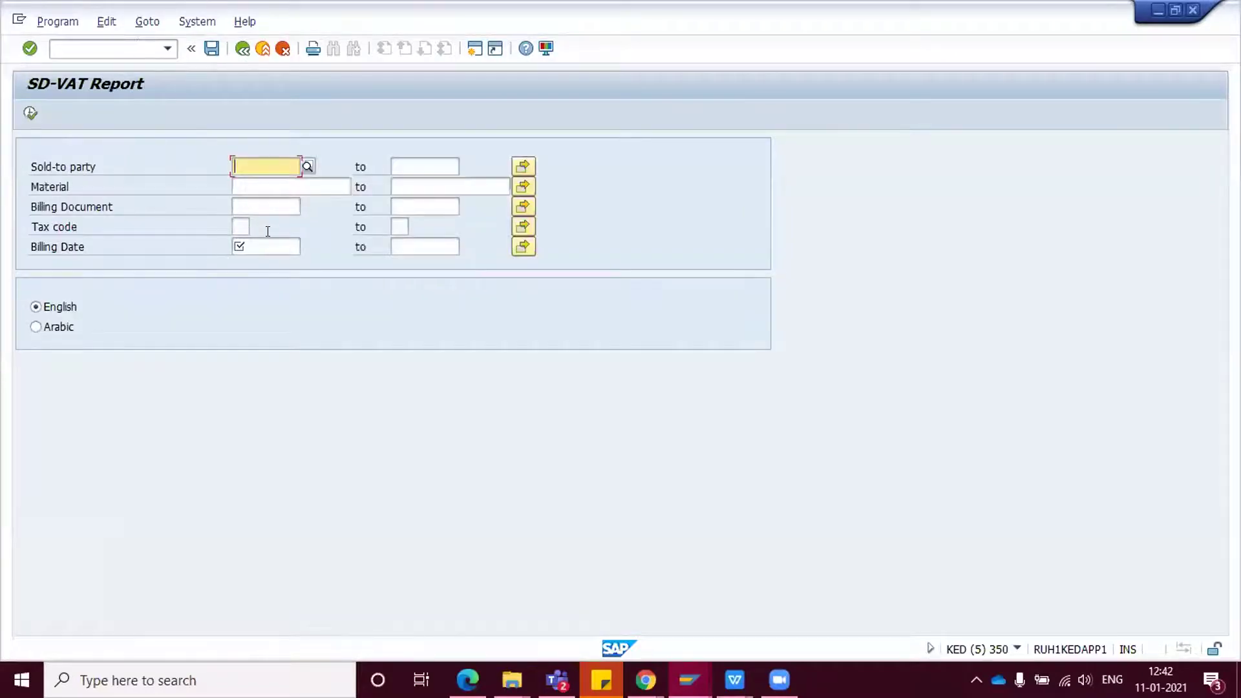
- Set the billing date range to 01.01.2018 through 31.12.2020 and run the SD-VAT report
left_click(267, 244)
key("BackSpace")
key("Down")
key("Return")
key("Tab")
key("BackSpace")
key("Down")
key("Return")
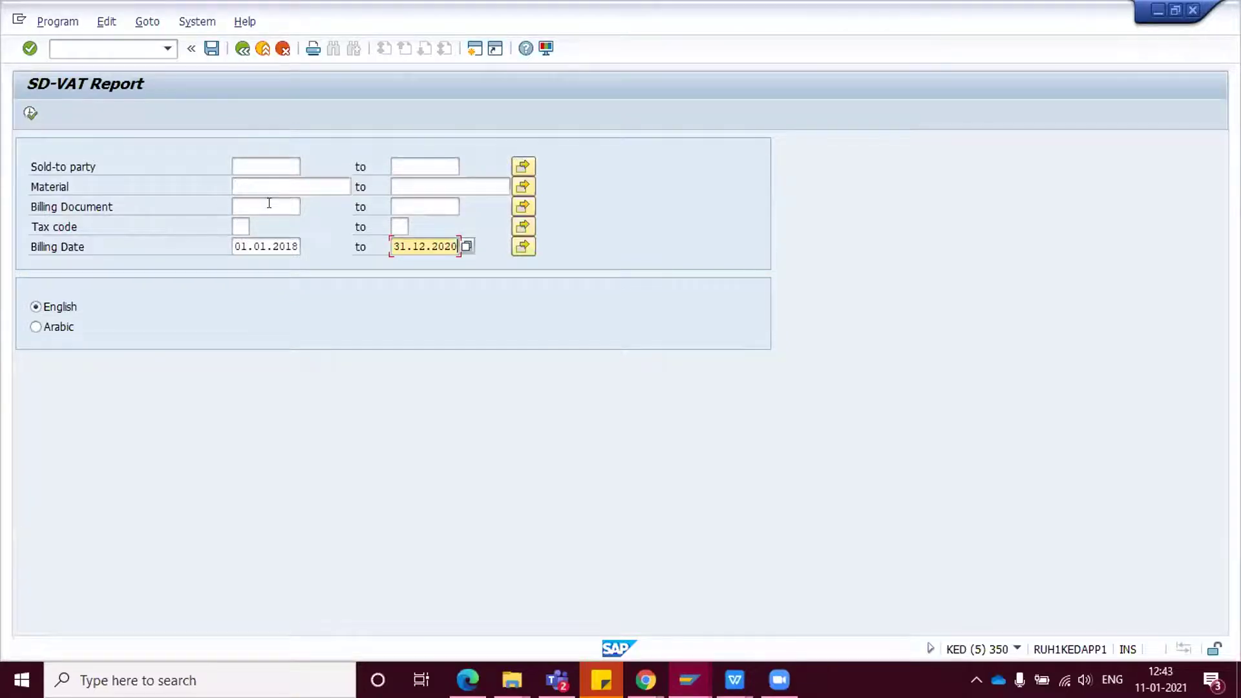
left_click(31, 116)
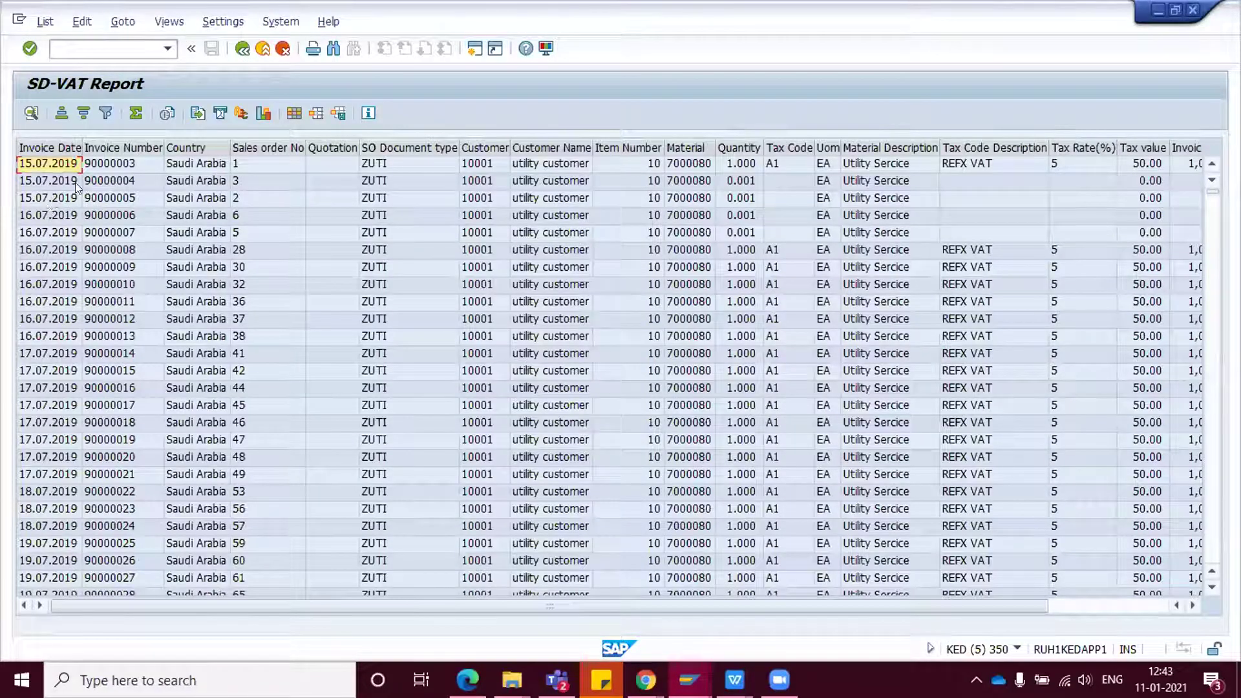
- Examine the second row of the SD-VAT report across its columns, from invoice date to total value
left_click(48, 180)
key("Right")
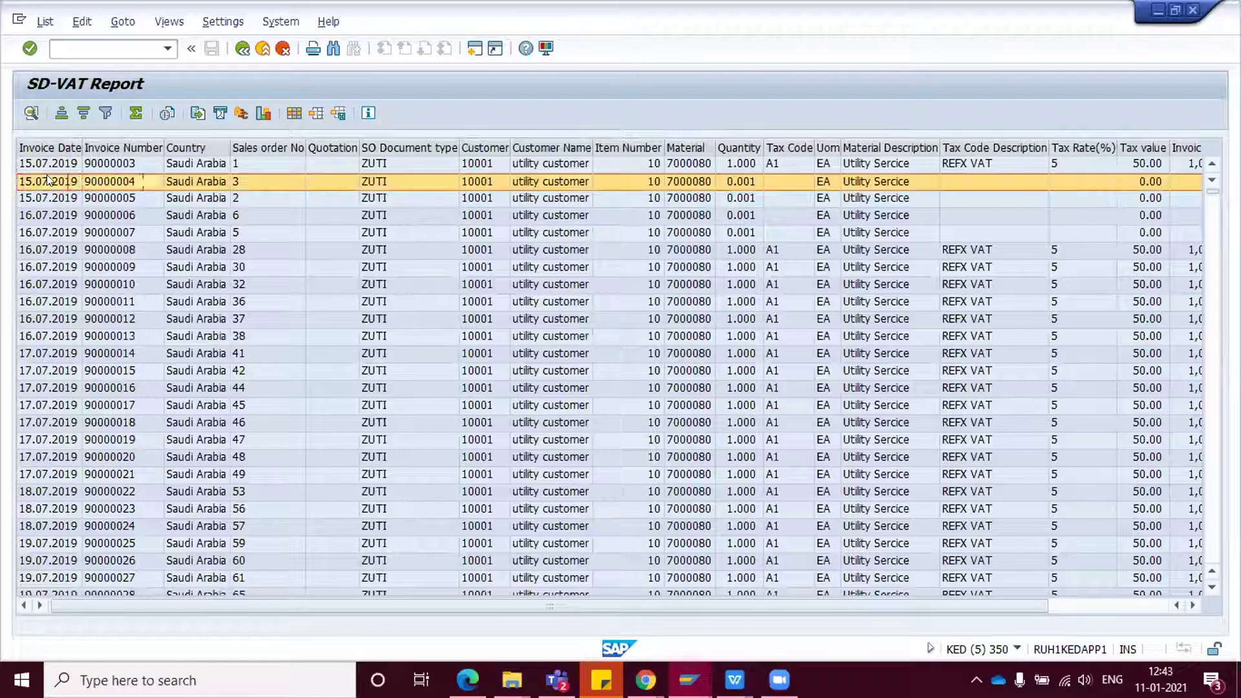
key("Right")
key("Right")
key("Right")
key("Right")
key("Right")
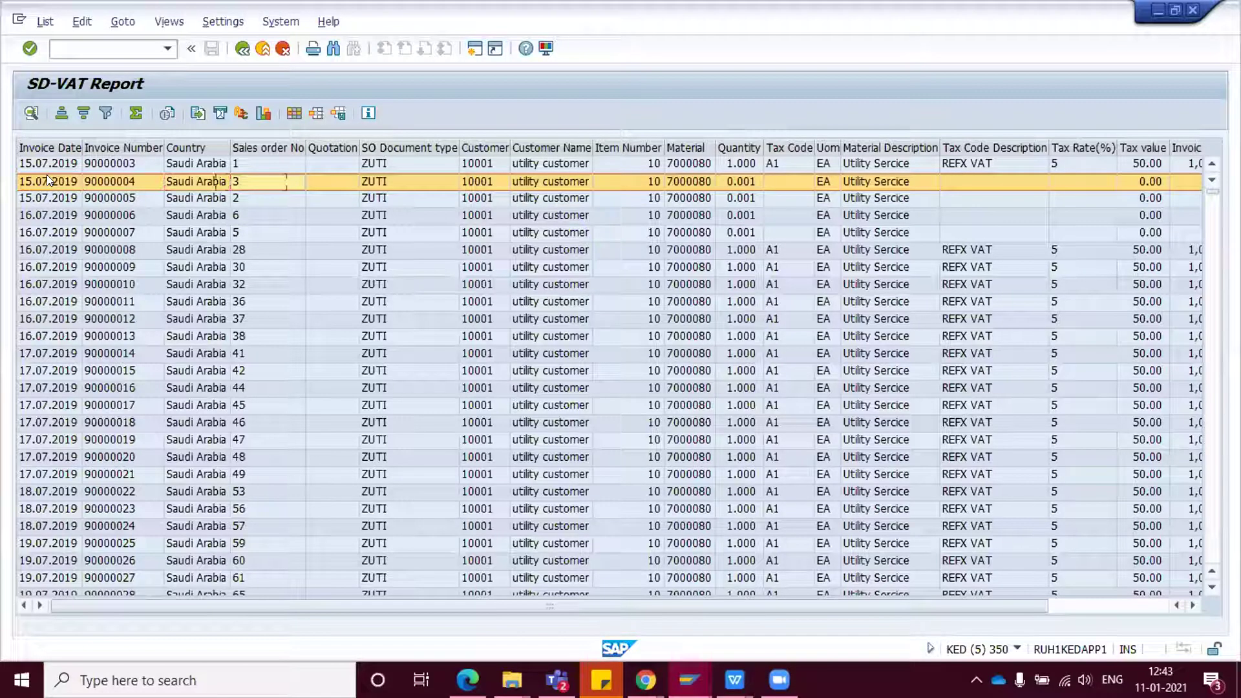
key("Right")
key("Right")
key("Right")
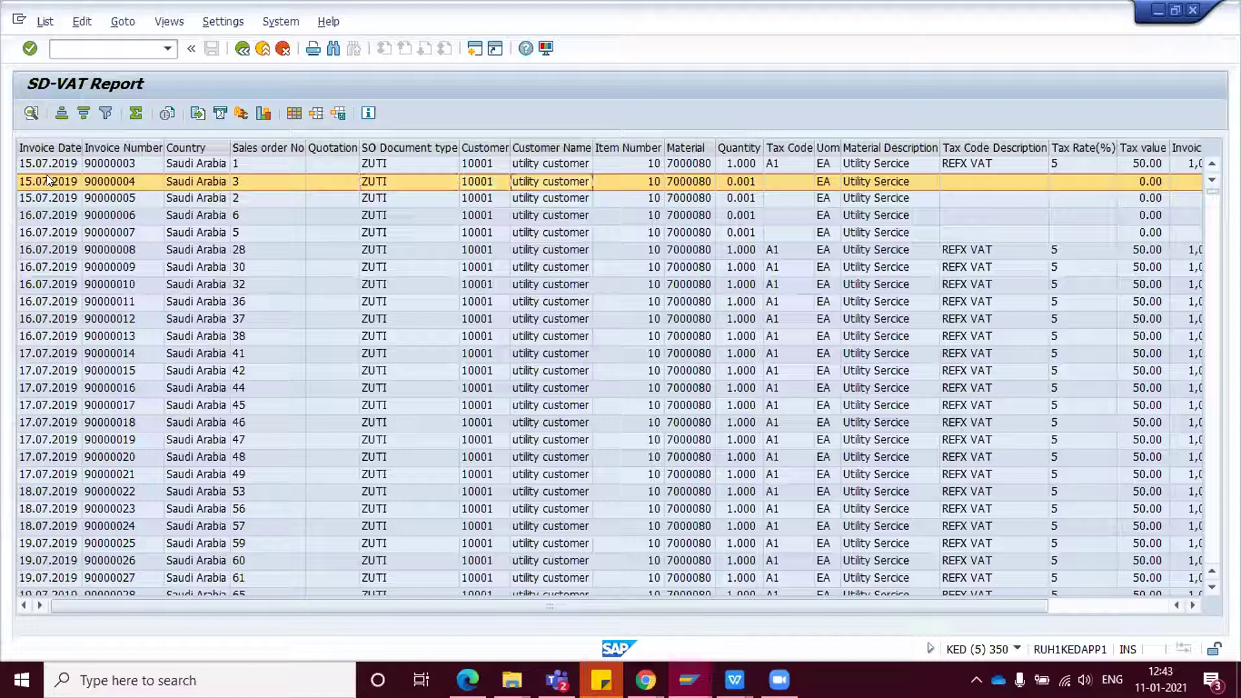
key("Right")
key("Right")
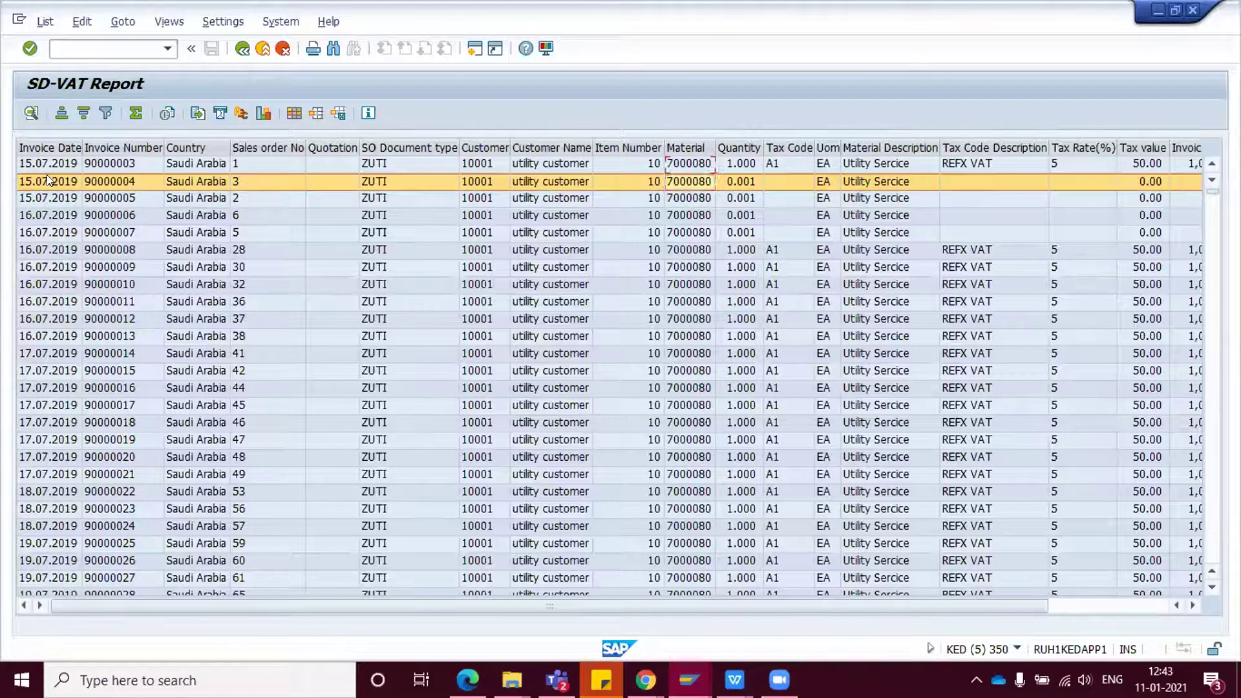
key("Right")
key("Right")
key("Right")
key("Right")
key("Right")
key("Right")
key("Right")
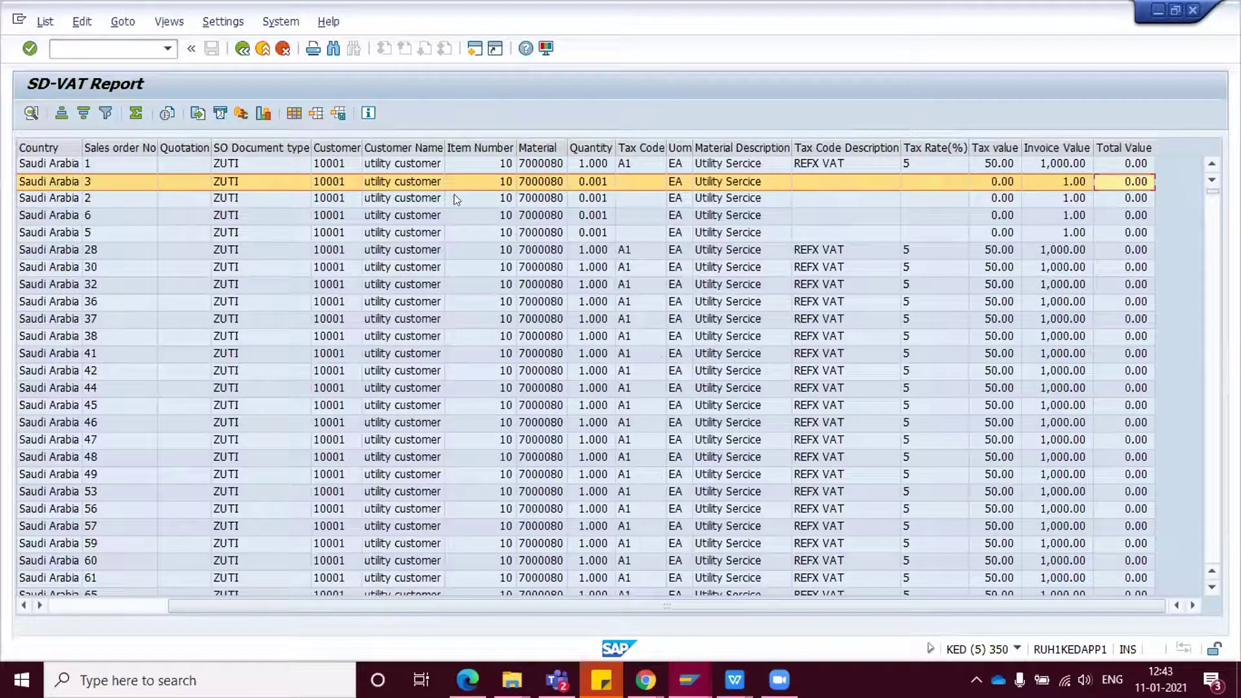
- Check the tax code, tax rate and tax value in the first row of the SD-VAT report
left_click(644, 164)
left_click(950, 163)
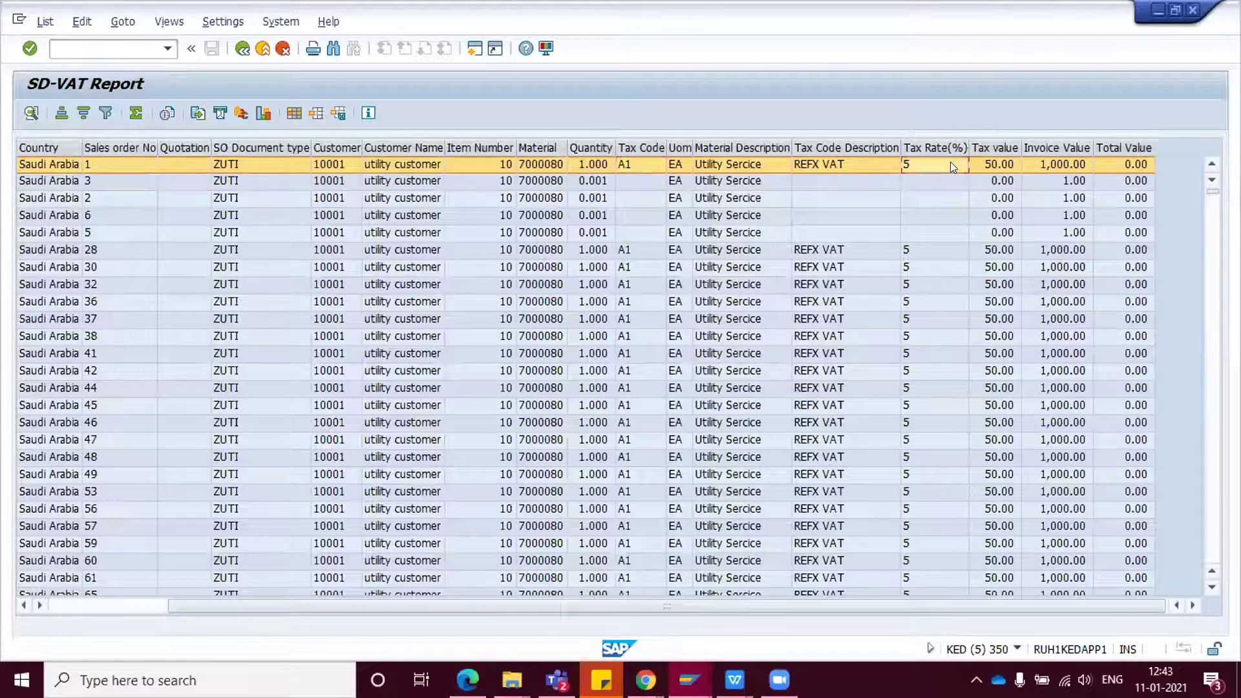
left_click(990, 160)
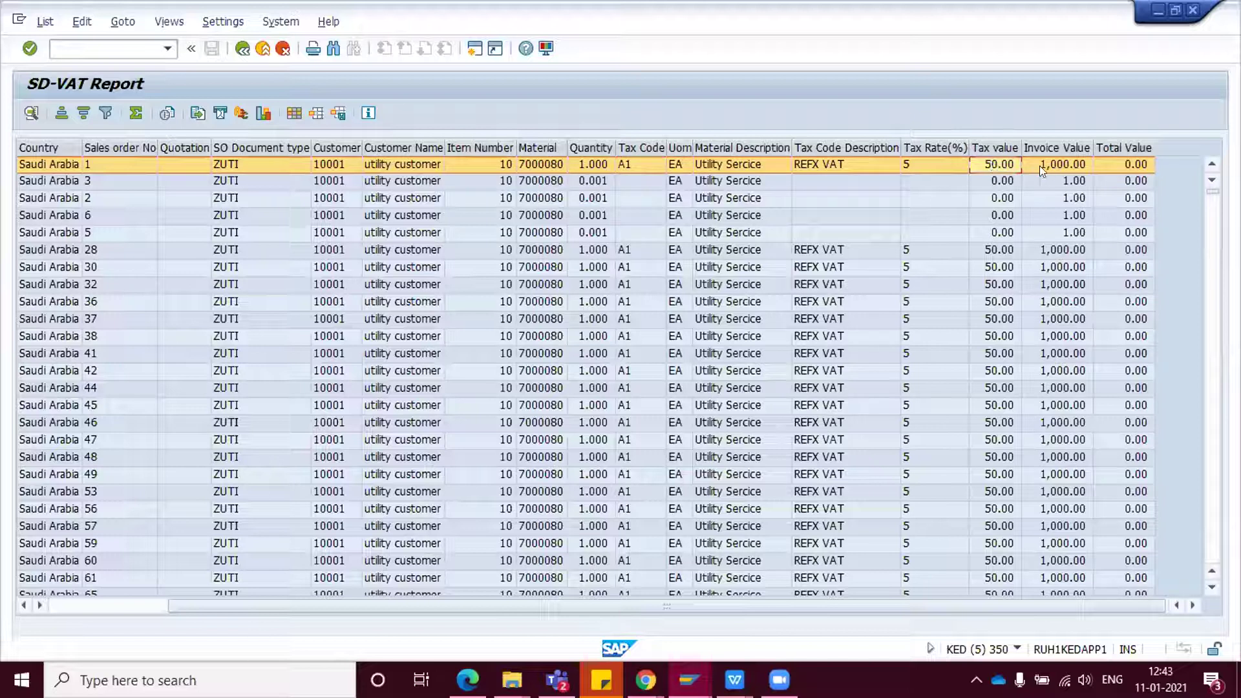
- Check the first row's invoice and total values, and look through the tax codes and tax values of the following sales orders
left_click(1084, 167)
left_click(1121, 166)
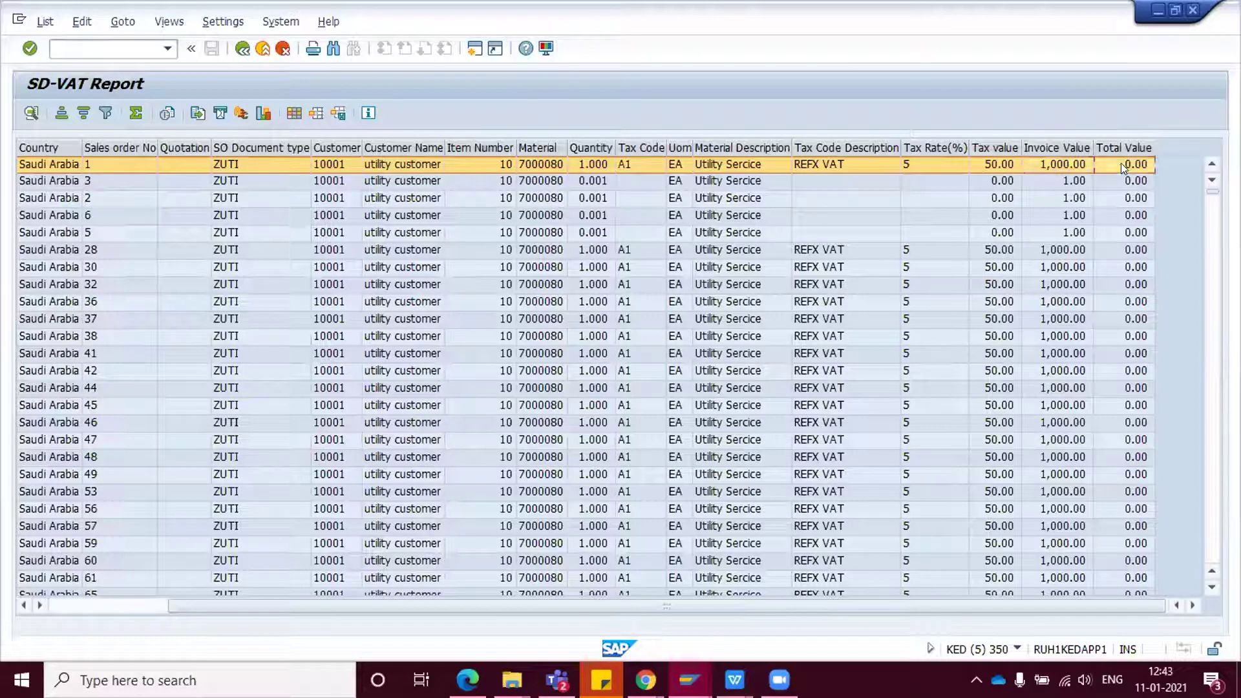
left_click(974, 365)
key("Down")
key("Down")
key("Down")
key("Down")
key("Down")
key("Down")
key("Down")
key("Down")
key("Down")
key("Down")
key("Down")
key("Down")
key("Down")
key("Down")
key("Down")
key("Down")
key("Down")
key("Down")
key("Down")
key("Down")
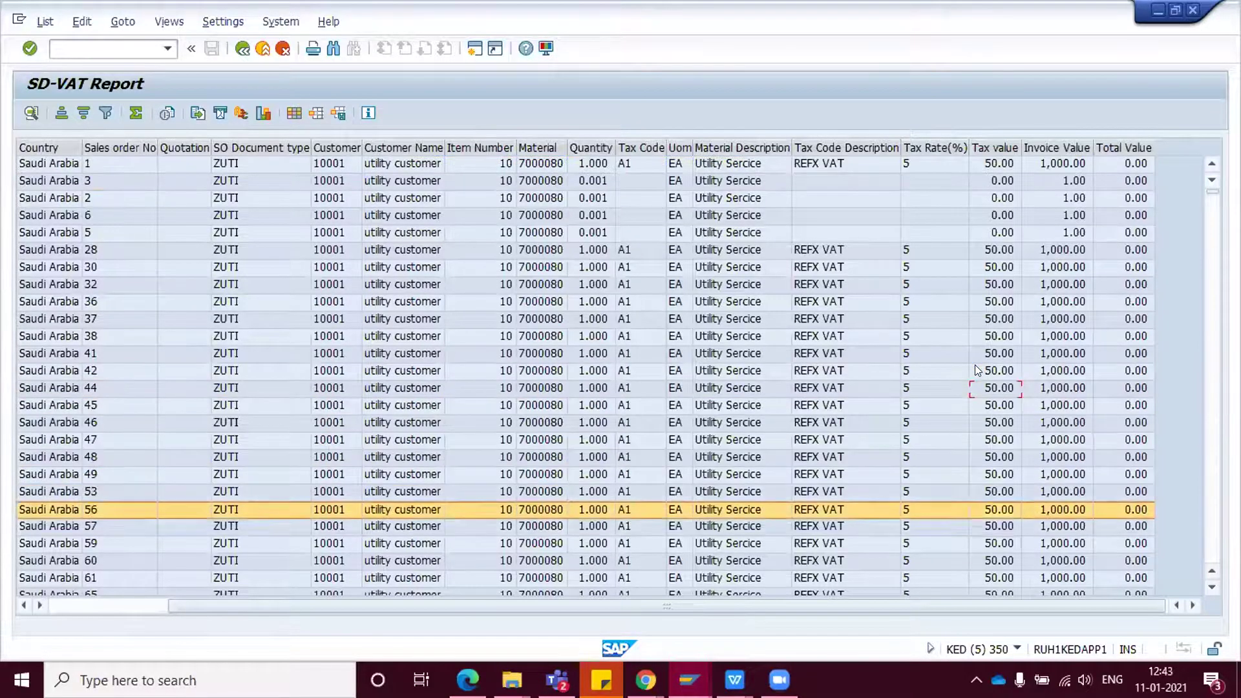
key("Down")
key("Down")
key("Down")
key("Down")
key("Down")
key("Down")
key("Down")
key("Down")
key("Down")
key("Down")
key("Down")
key("Down")
key("Down")
key("Down")
key("Down")
key("Down")
key("Down")
key("Down")
key("Down")
key("Down")
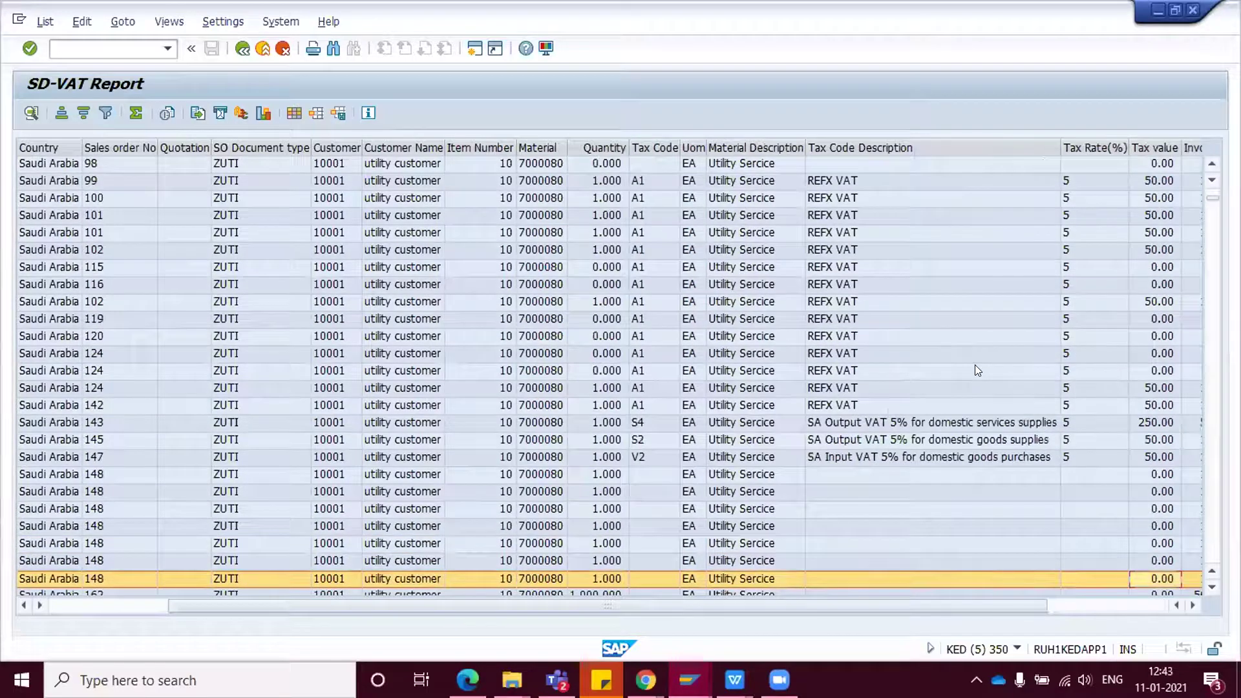
key("Down")
key("Down")
key("Down")
key("Down")
key("Down")
key("Down")
key("Down")
key("Down")
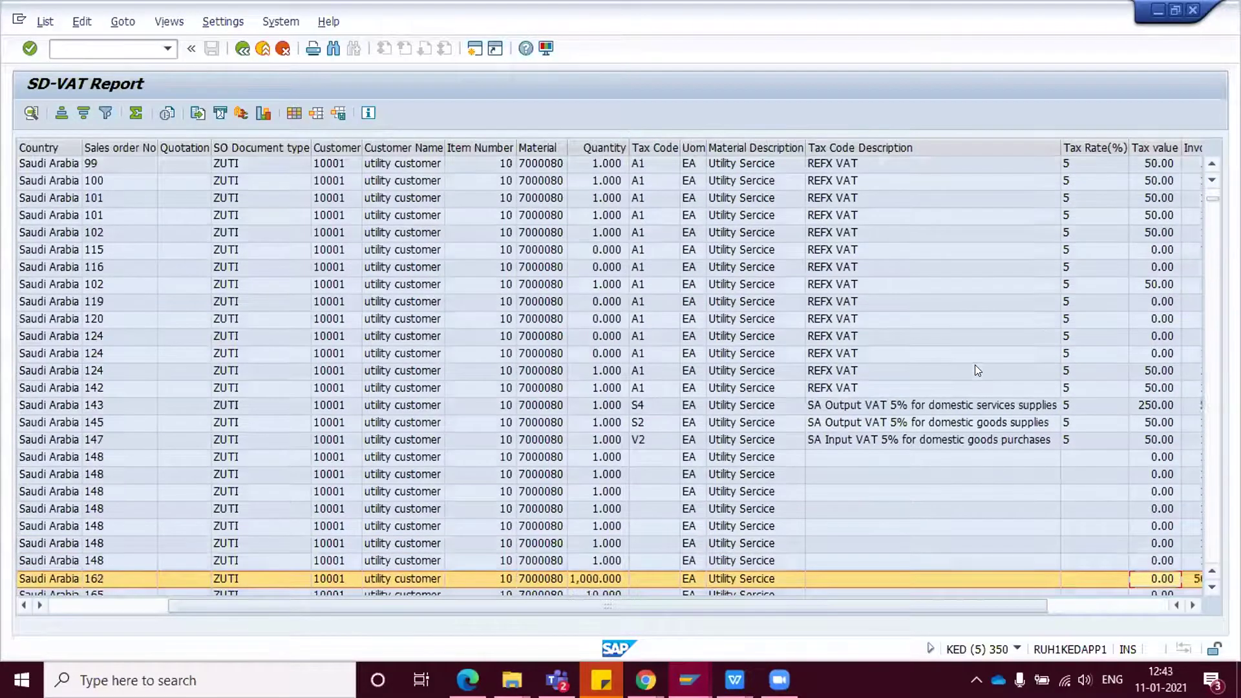
key("Down")
key("Down")
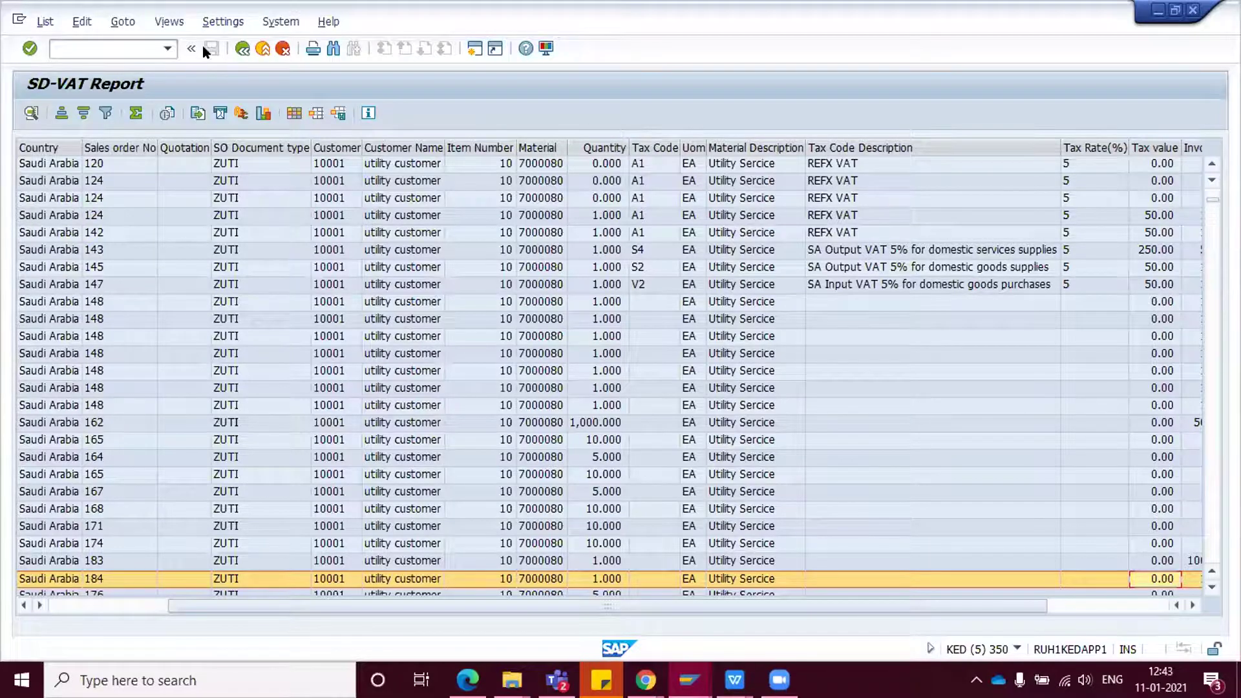
- Leave the SD-VAT report results and start the VAT Returns transaction
left_click(243, 49)
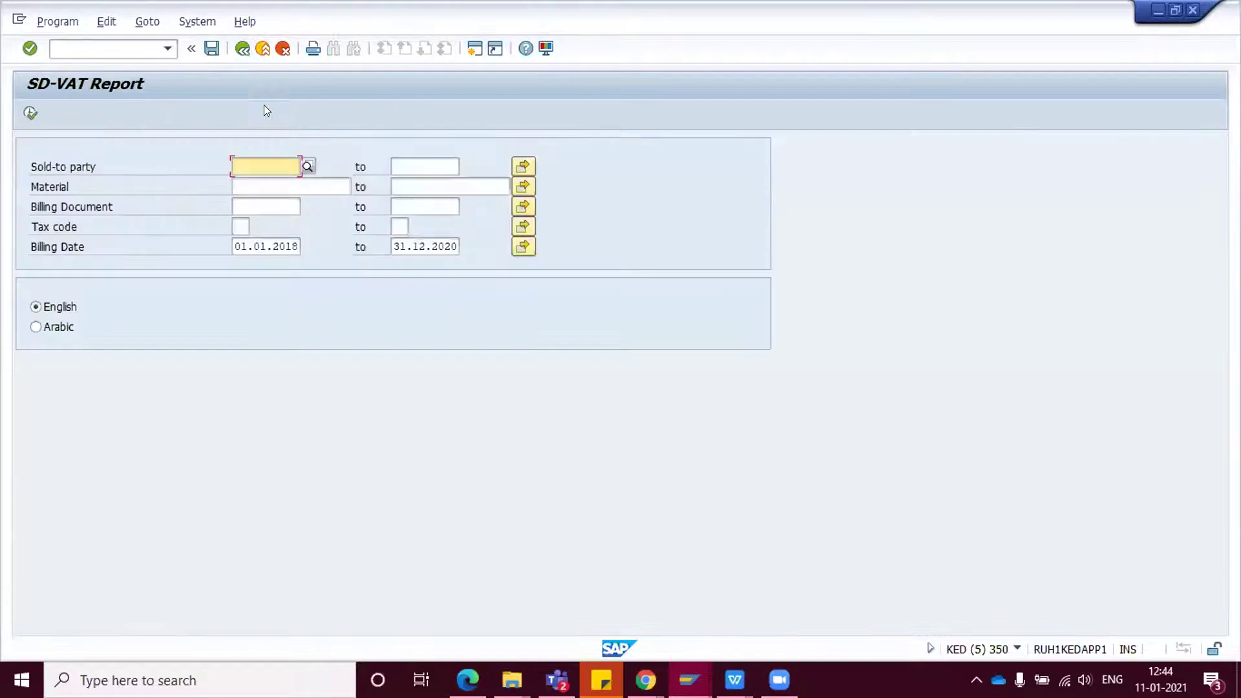
left_click(115, 47)
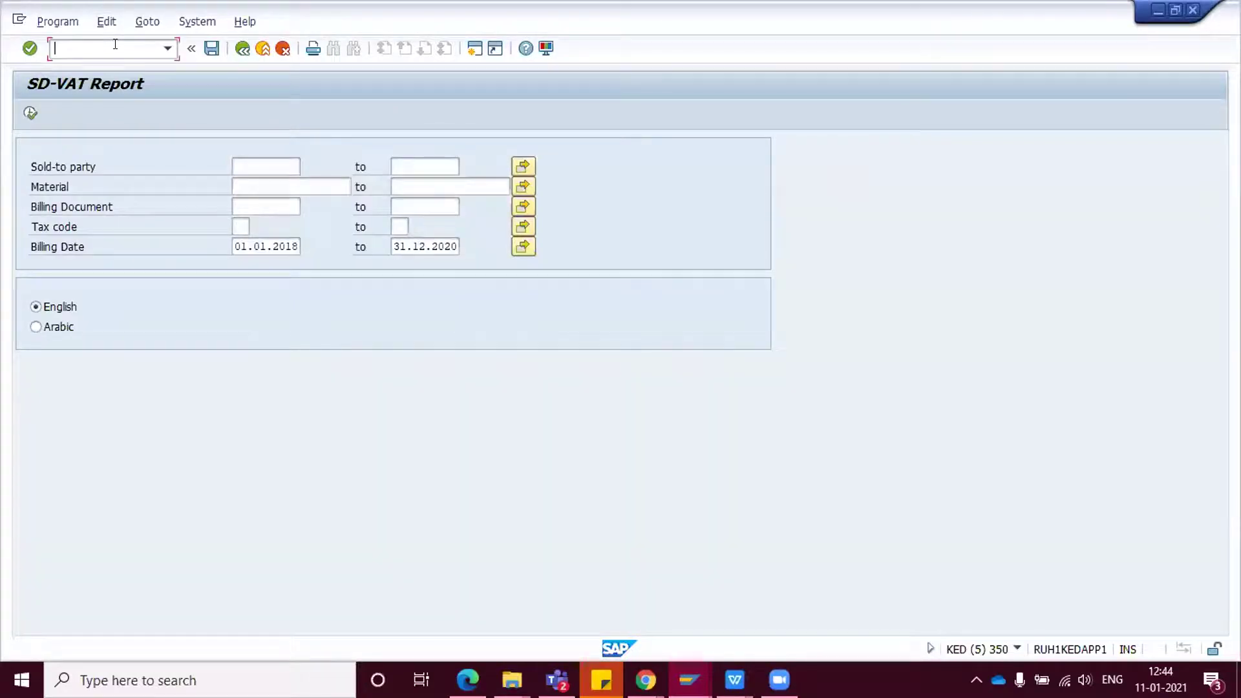
type("/n")
key("Return")
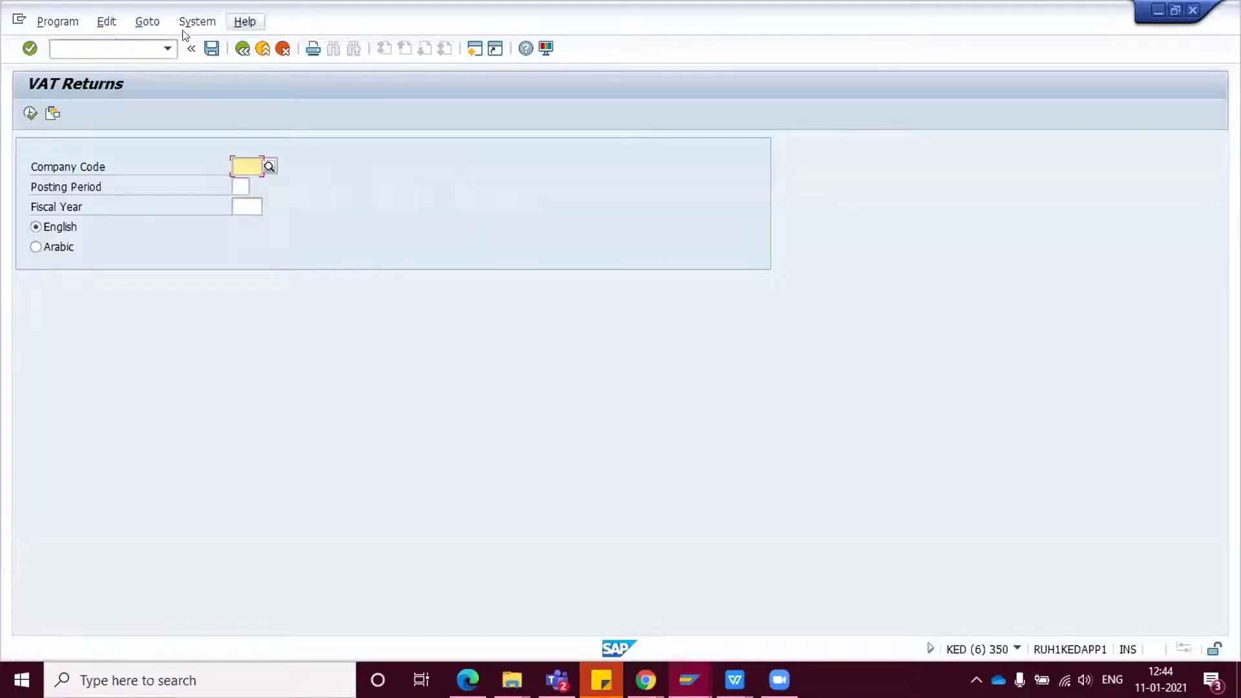
- Set the fiscal year to 2018 and the posting period to 06, and run the VAT return
left_click(245, 203)
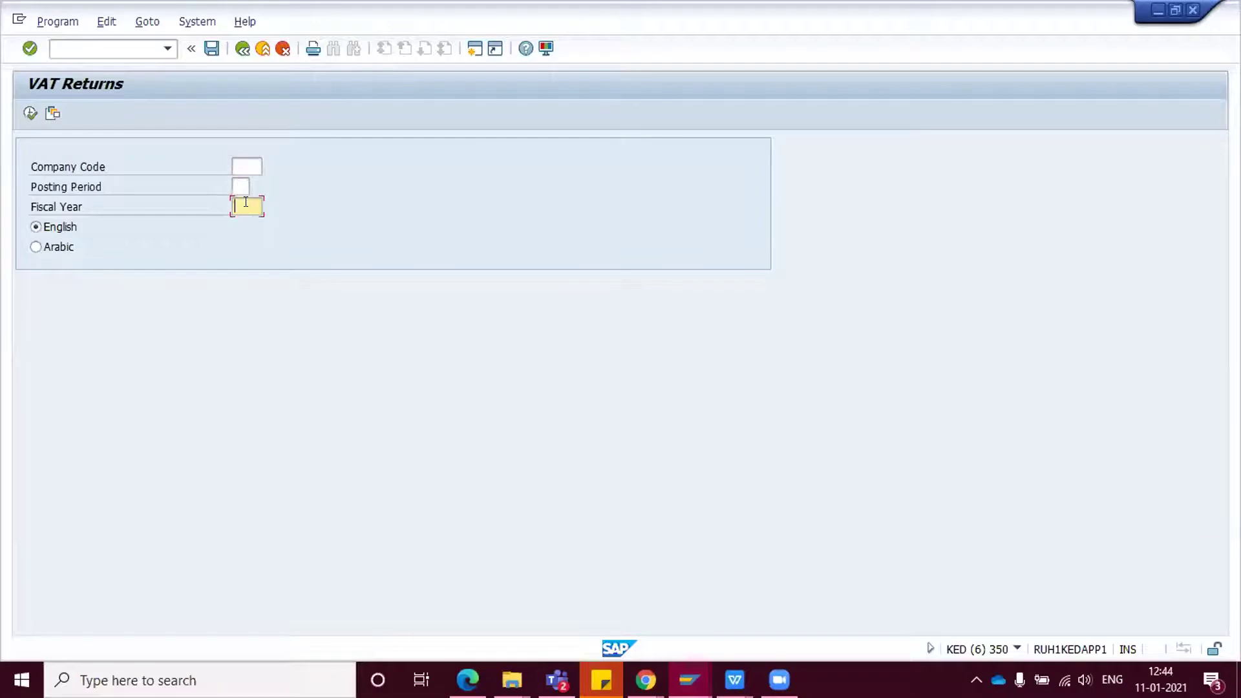
left_click(245, 202)
left_click(246, 219)
left_click(238, 186)
left_click(238, 186)
left_click(241, 200)
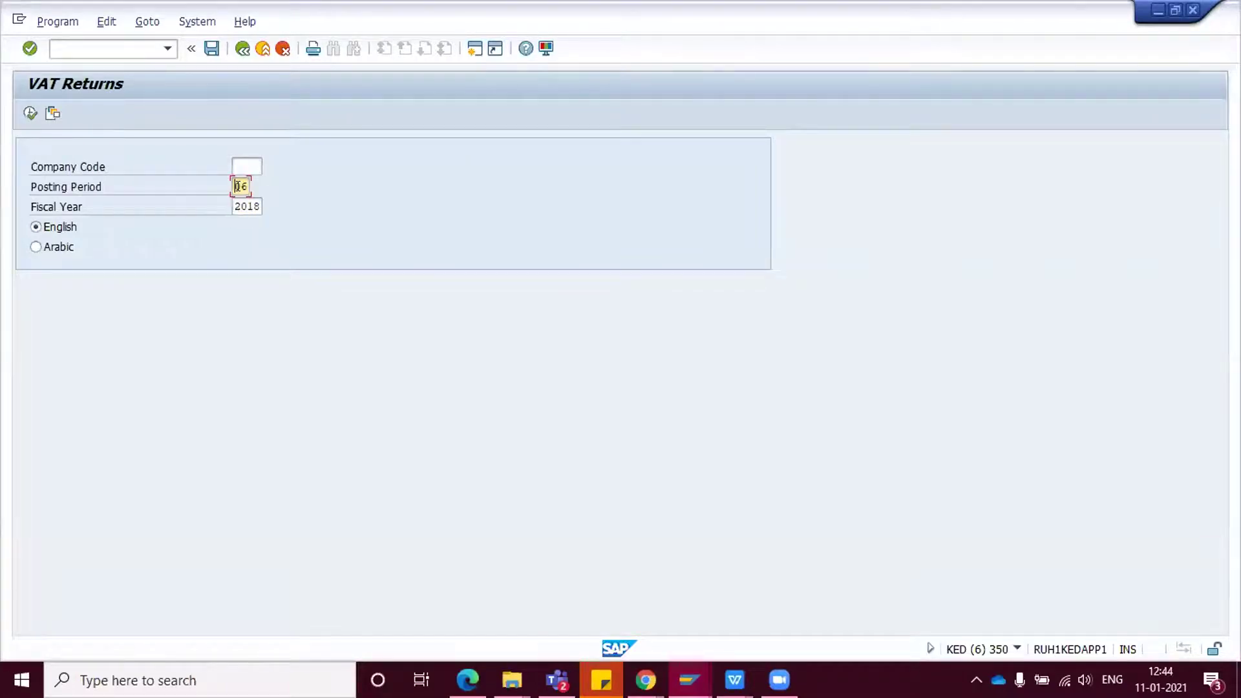
key("Return")
left_click(29, 113)
- Generate the print preview with output device lp01 and open the resulting PDF file
key("Down")
key("Return")
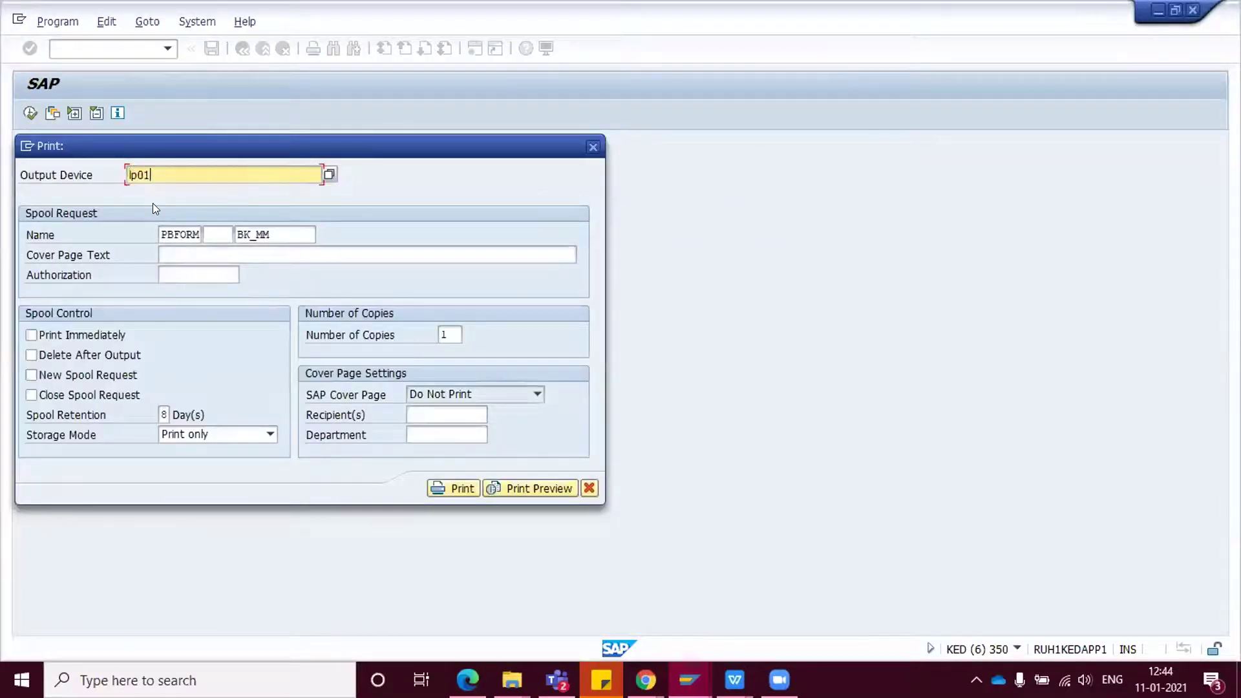
left_click(517, 489)
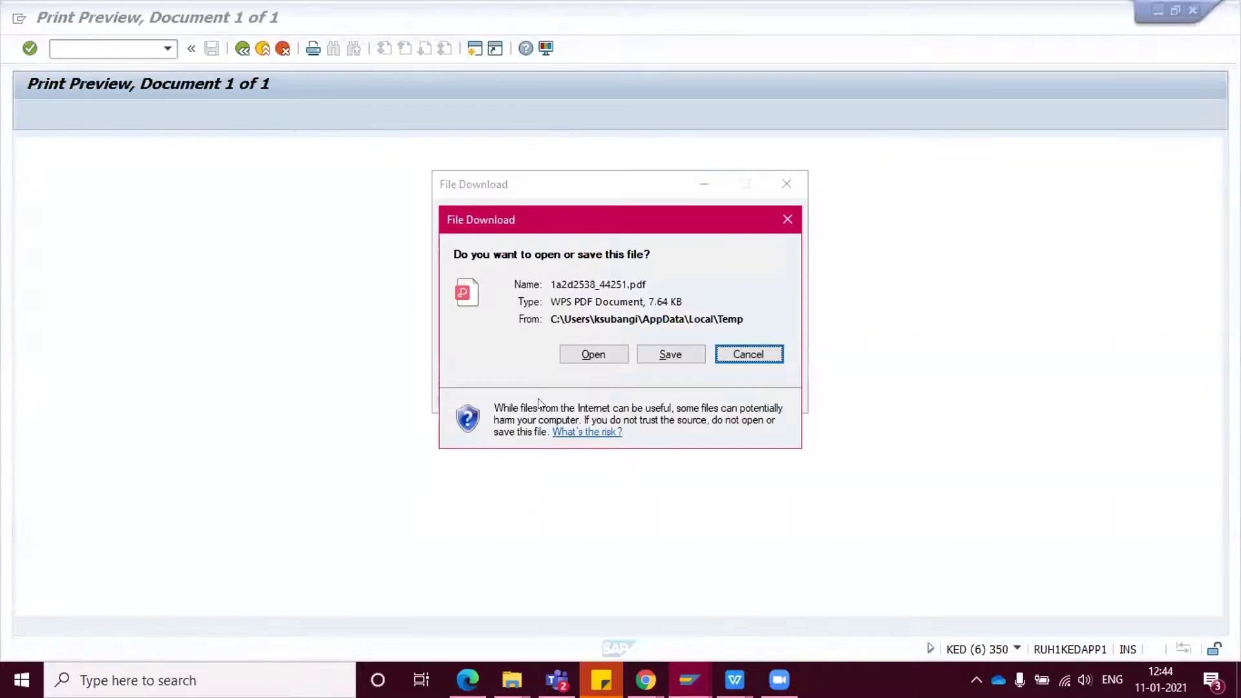
left_click(577, 355)
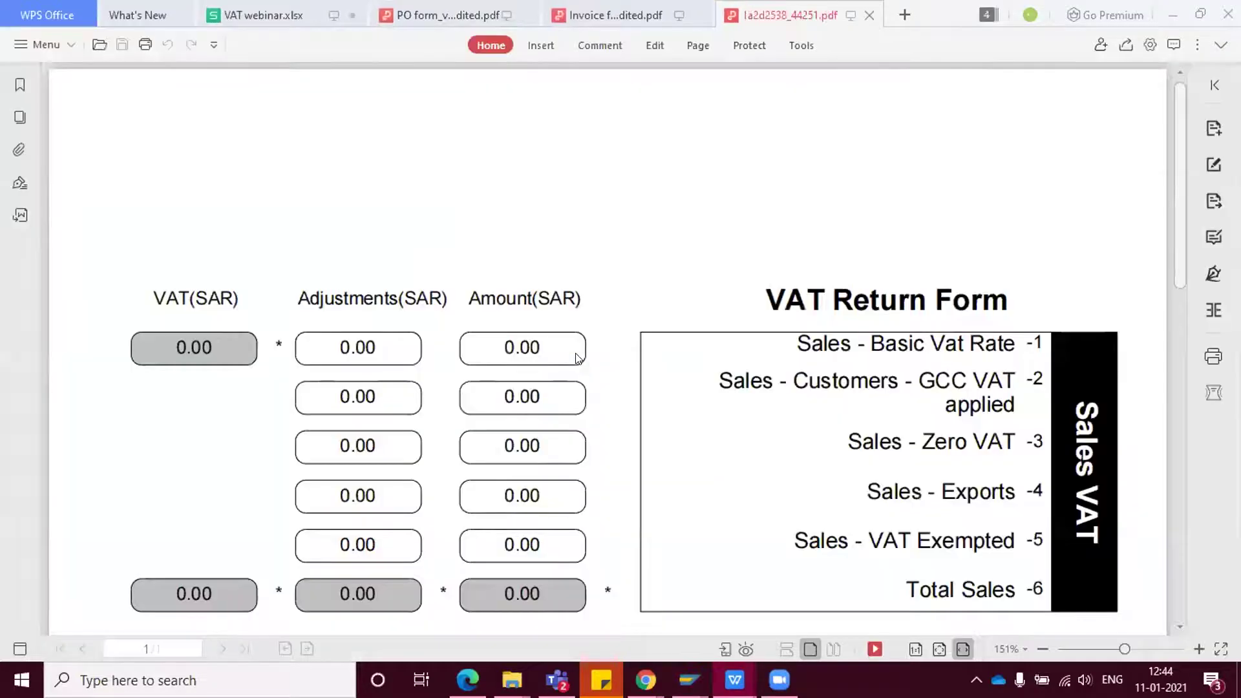
- Review the Sales VAT and VAT On Purchases sections of the VAT Return Form
left_click_drag(1179, 212, 1189, 262)
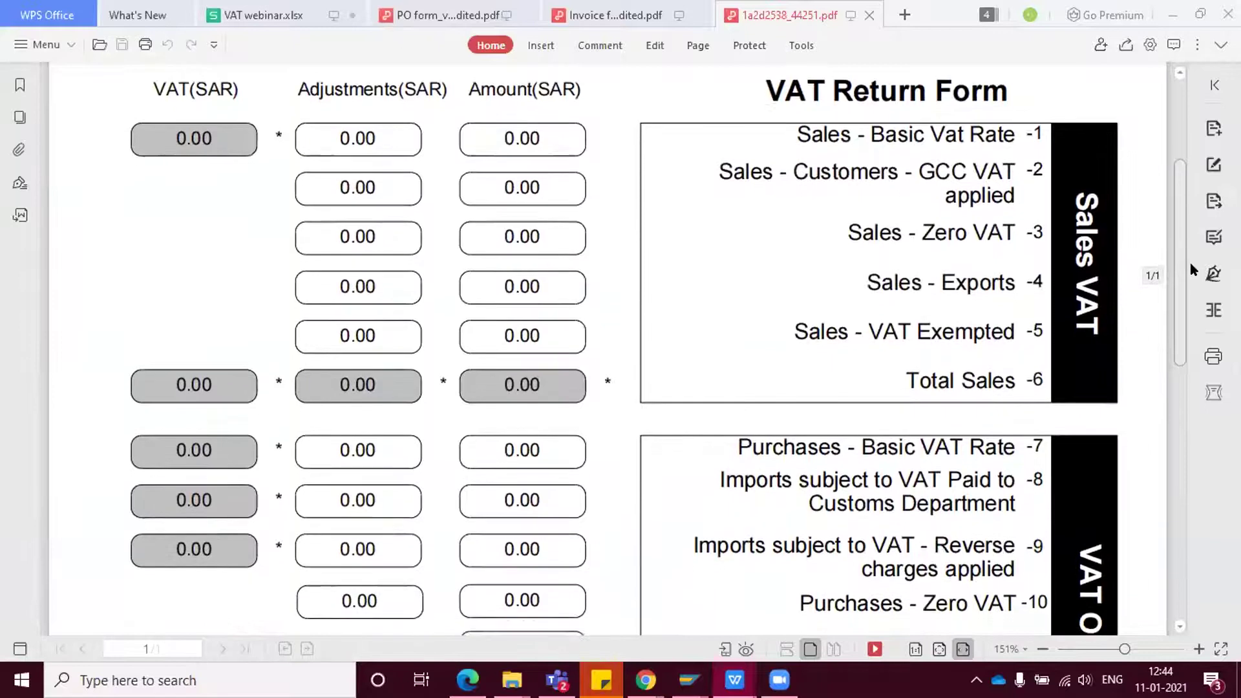
left_click(1093, 647)
left_click(1110, 647)
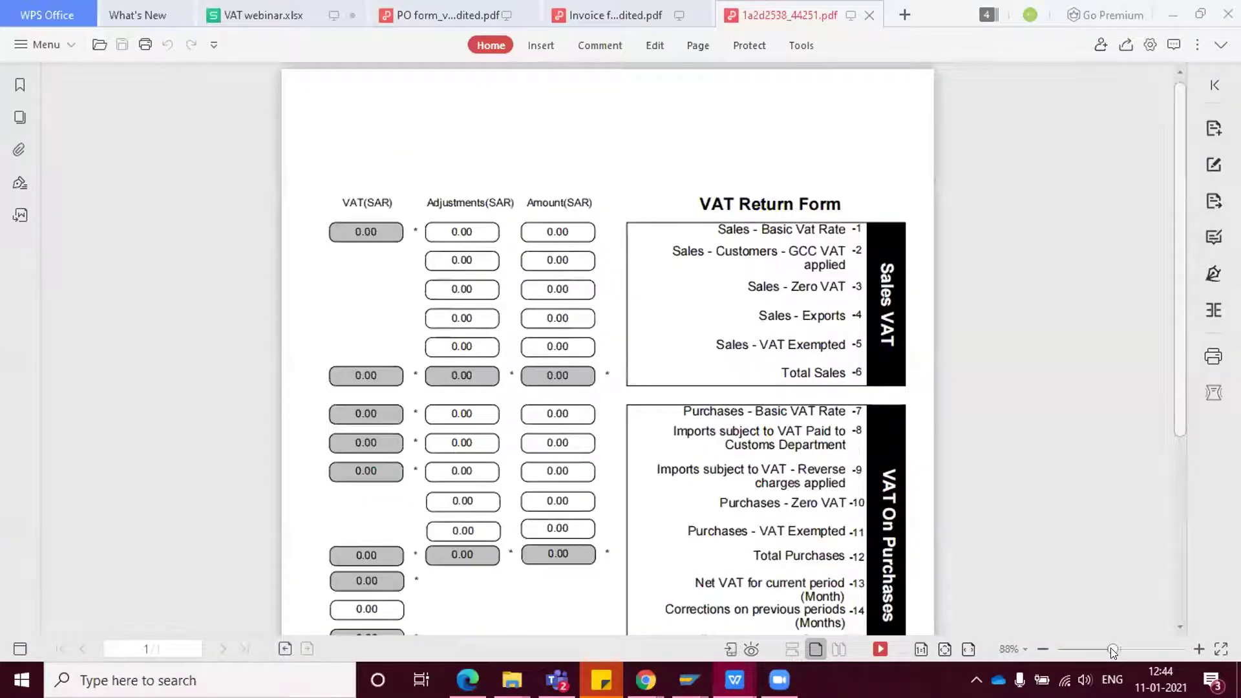
left_click_drag(1179, 235, 1178, 284)
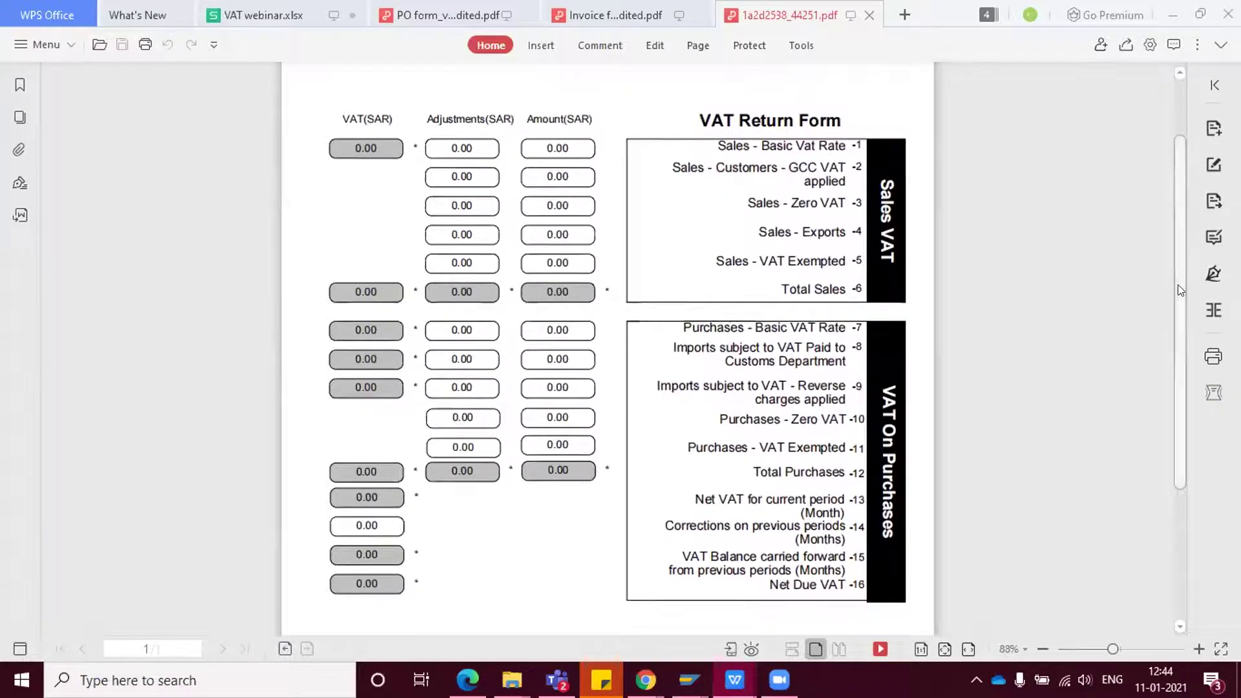